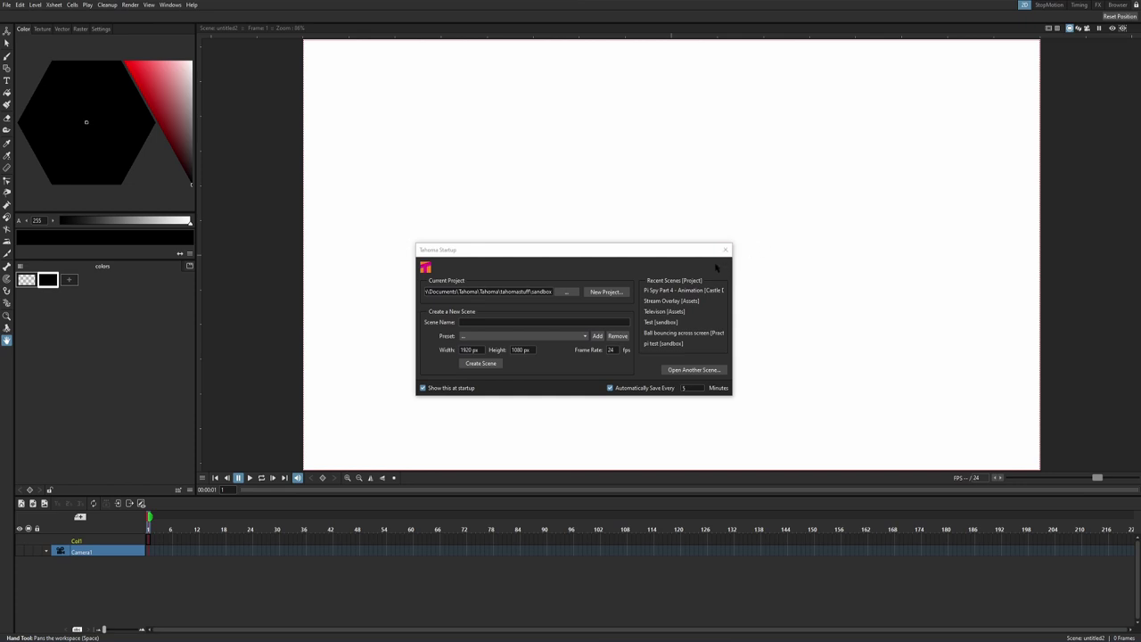
Step: Create a new scene named "tutorial" in the current sandbox project at the default frame size
left_click(615, 294)
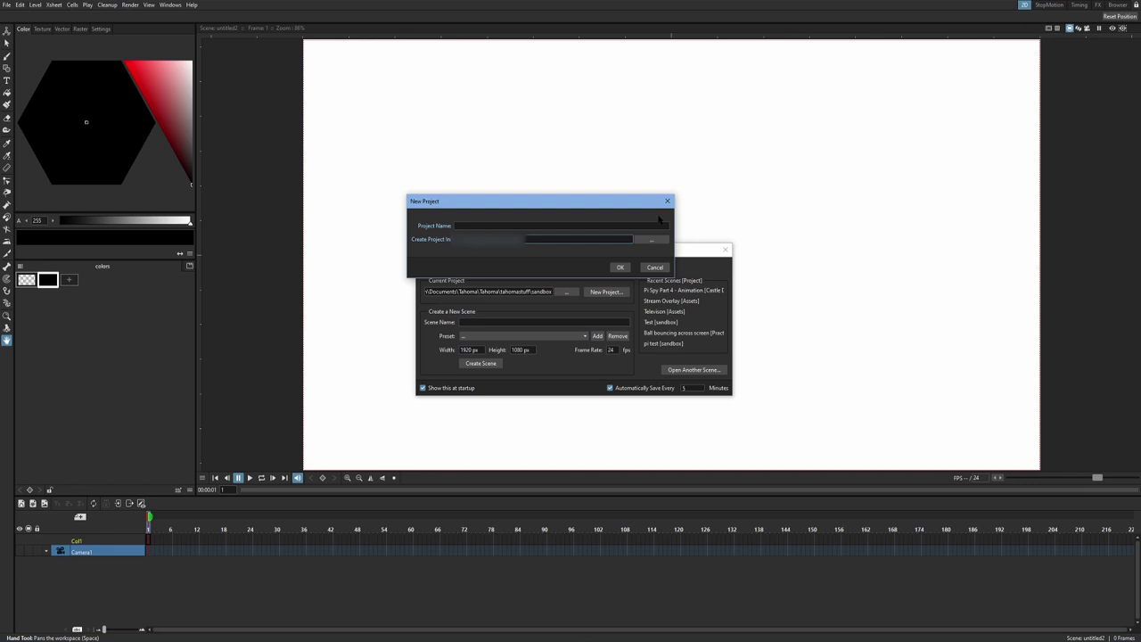
left_click(666, 200)
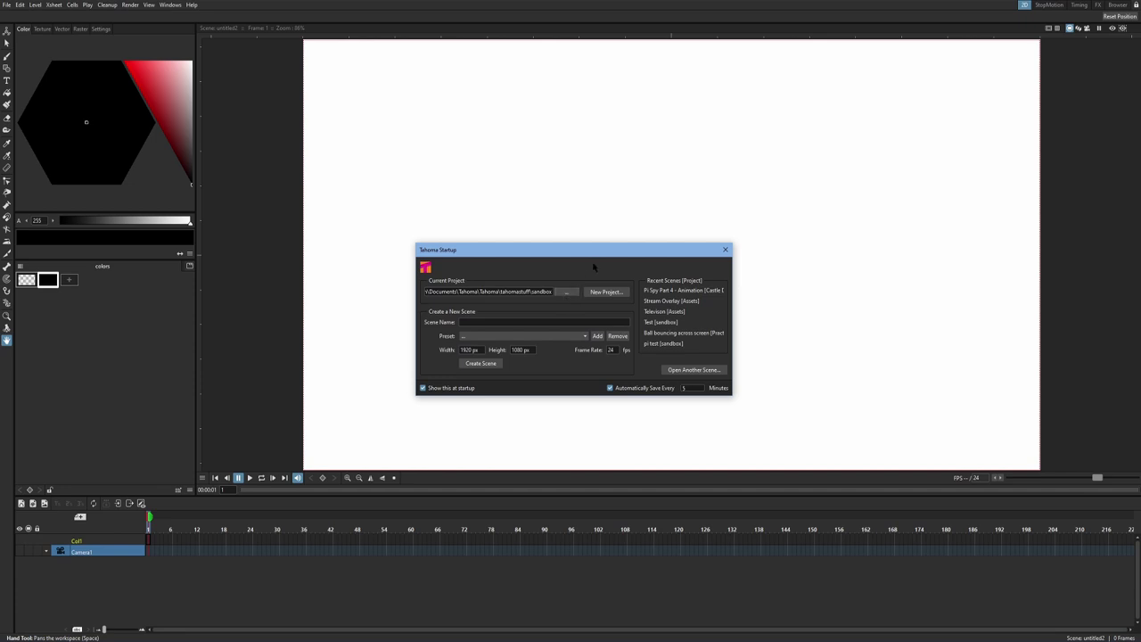
left_click(545, 323)
type("tutorial")
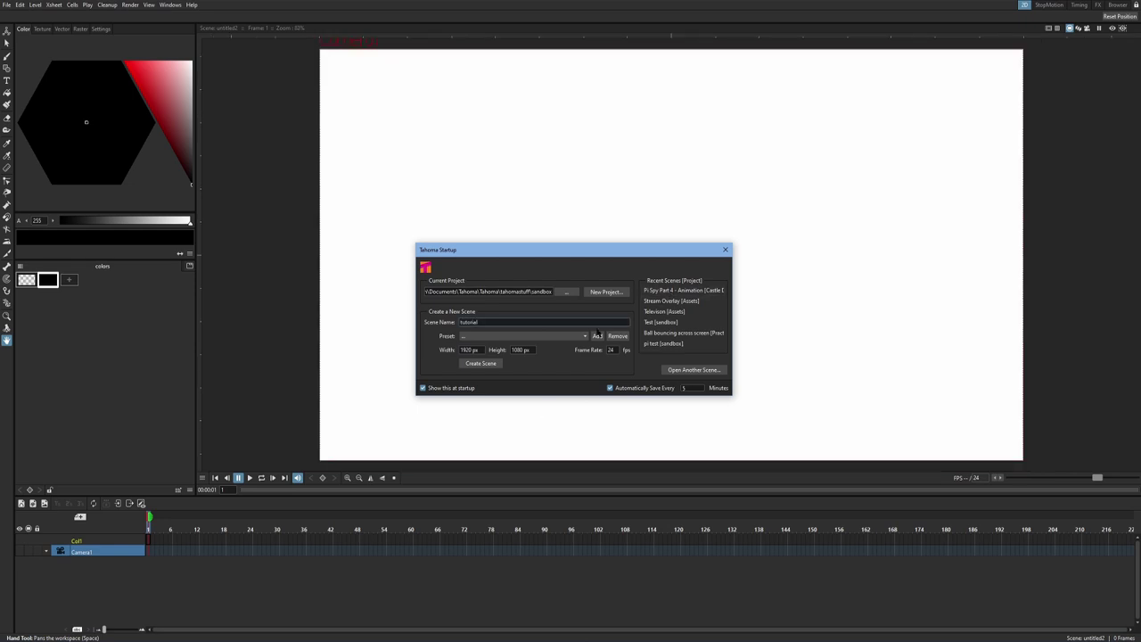
left_click(492, 364)
Step: Add a new Smart Raster level to the scene with a custom width and a height of 3000 px
left_click_drag(806, 230, 790, 230)
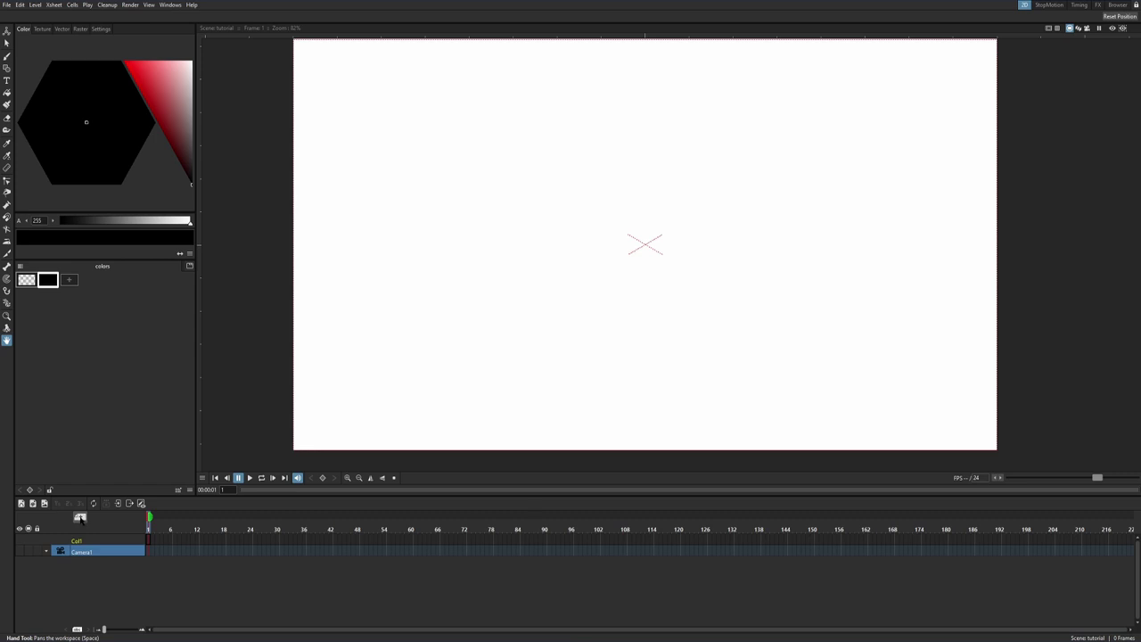
left_click(79, 517)
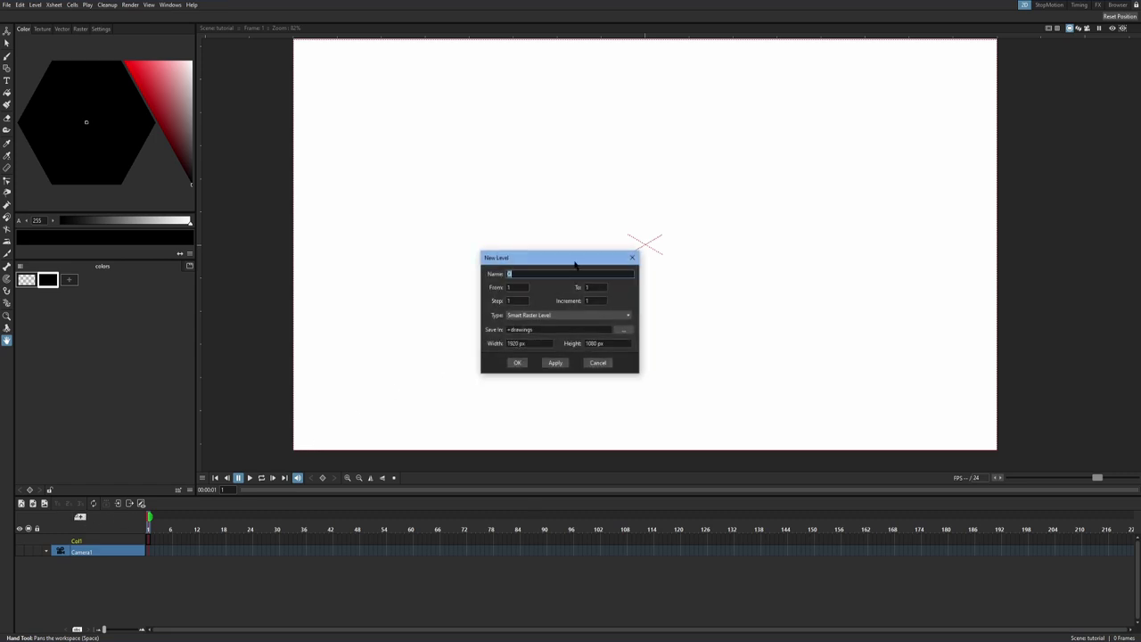
left_click_drag(570, 262, 577, 250)
left_click(575, 304)
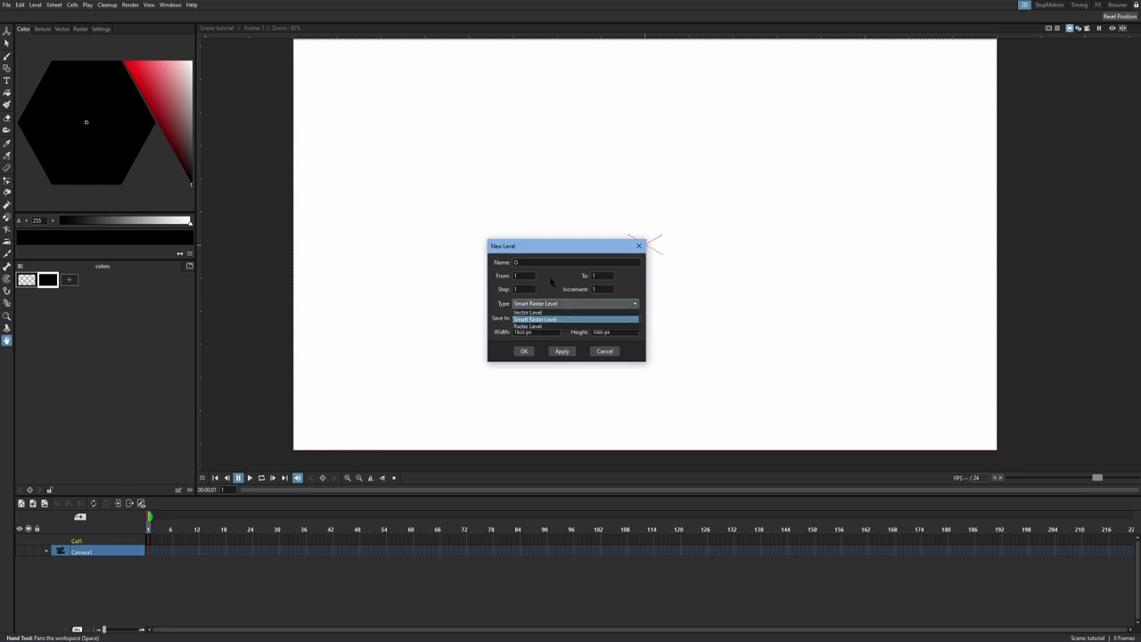
left_click(560, 306)
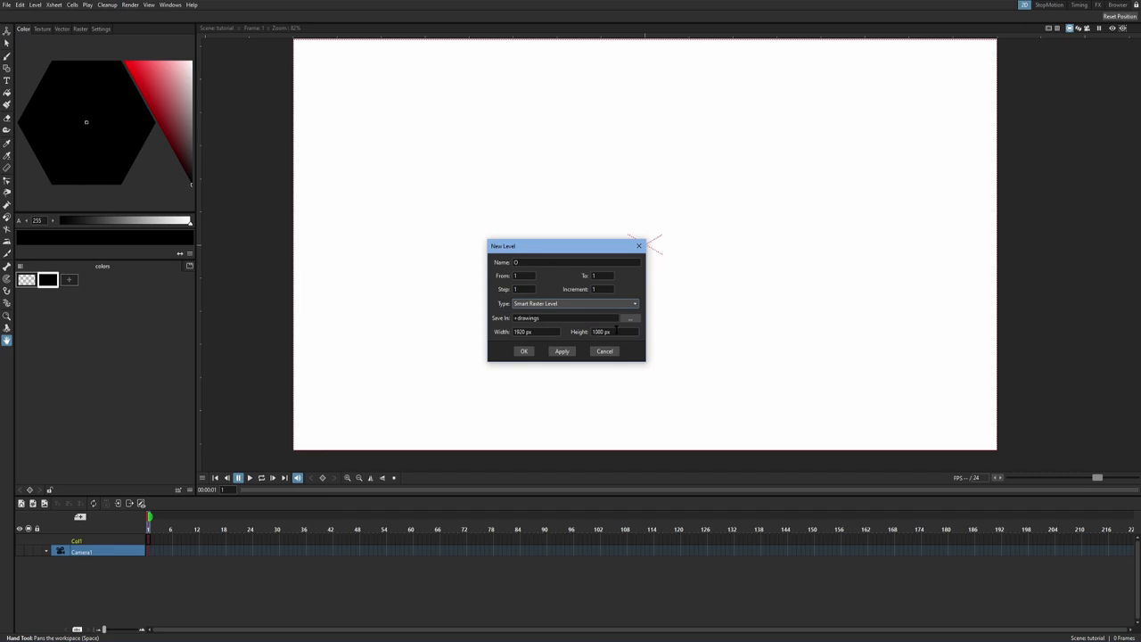
left_click_drag(515, 331, 538, 331)
type("1")
left_click(611, 332)
type("3000")
left_click(525, 351)
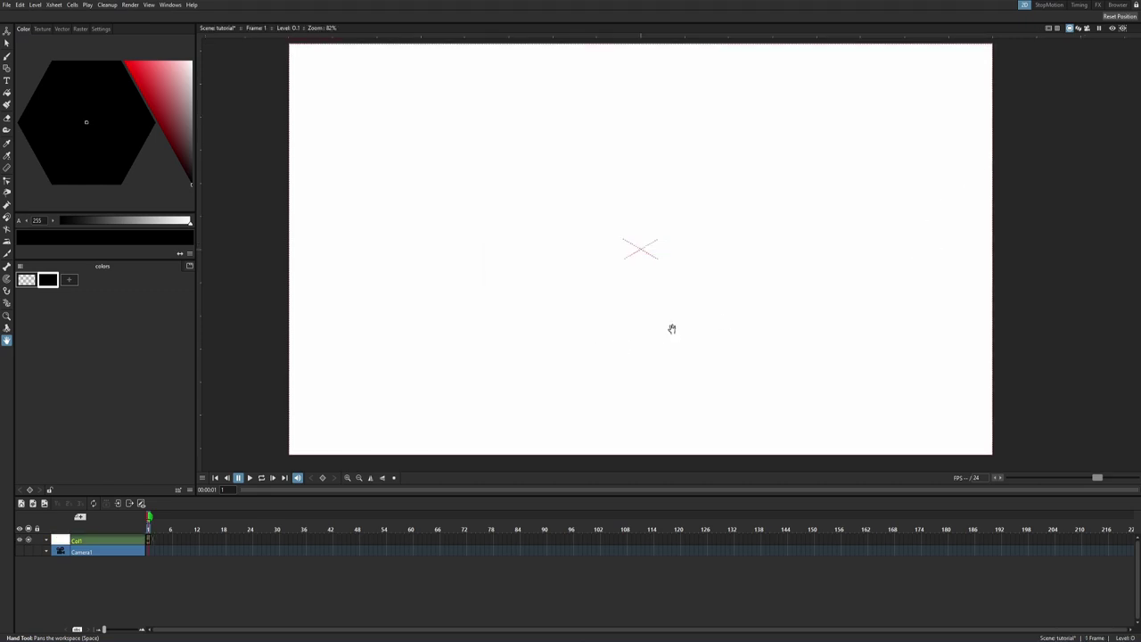
Step: Try the Brush tool with a freehand scribble running past the edge of the camera frame and undo it
key("e")
key("b")
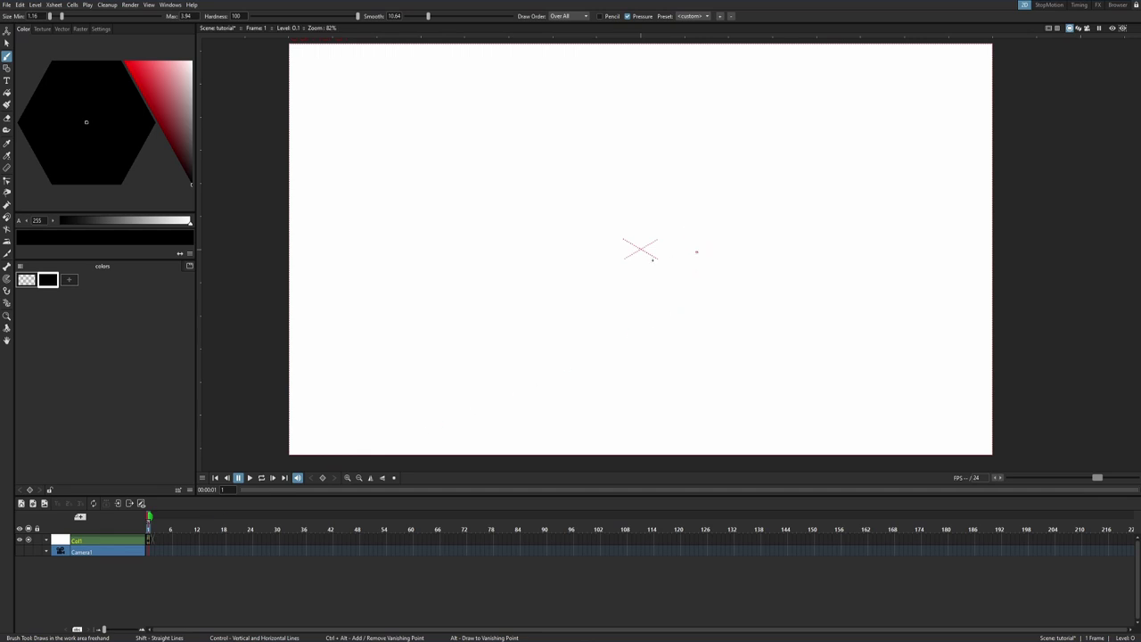
mouse_move(500, 149)
left_mouse_down()
mouse_move(429, 264)
mouse_move(519, 208)
mouse_move(393, 224)
mouse_move(274, 158)
mouse_move(226, 187)
mouse_move(330, 208)
mouse_move(360, 293)
left_mouse_up()
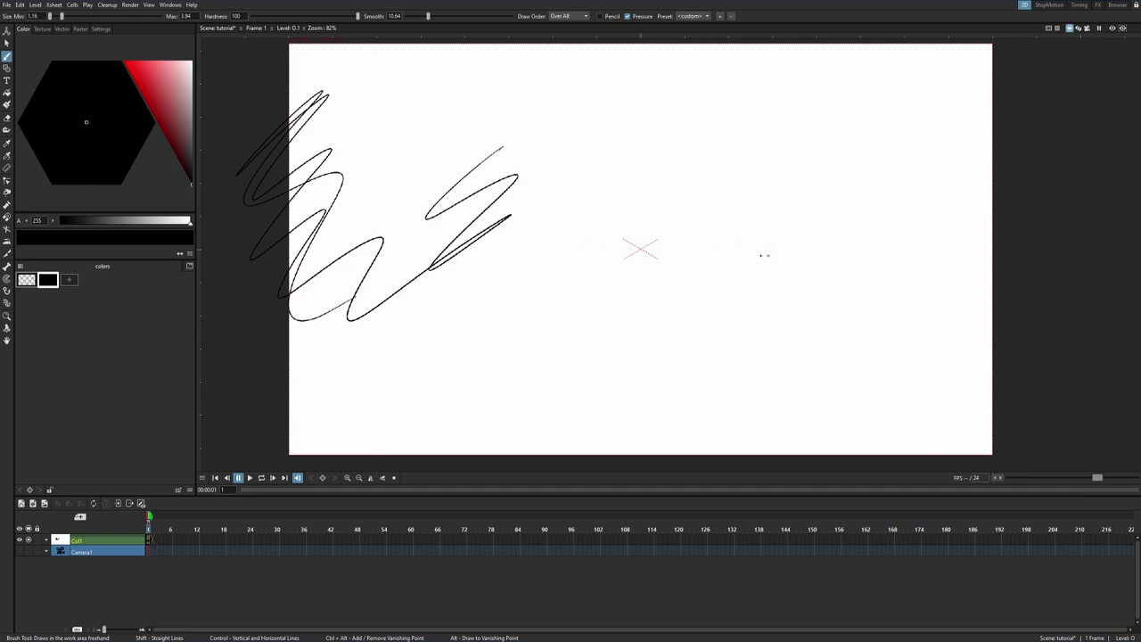
key("ctrl+z")
left_click_drag(734, 310, 715, 313)
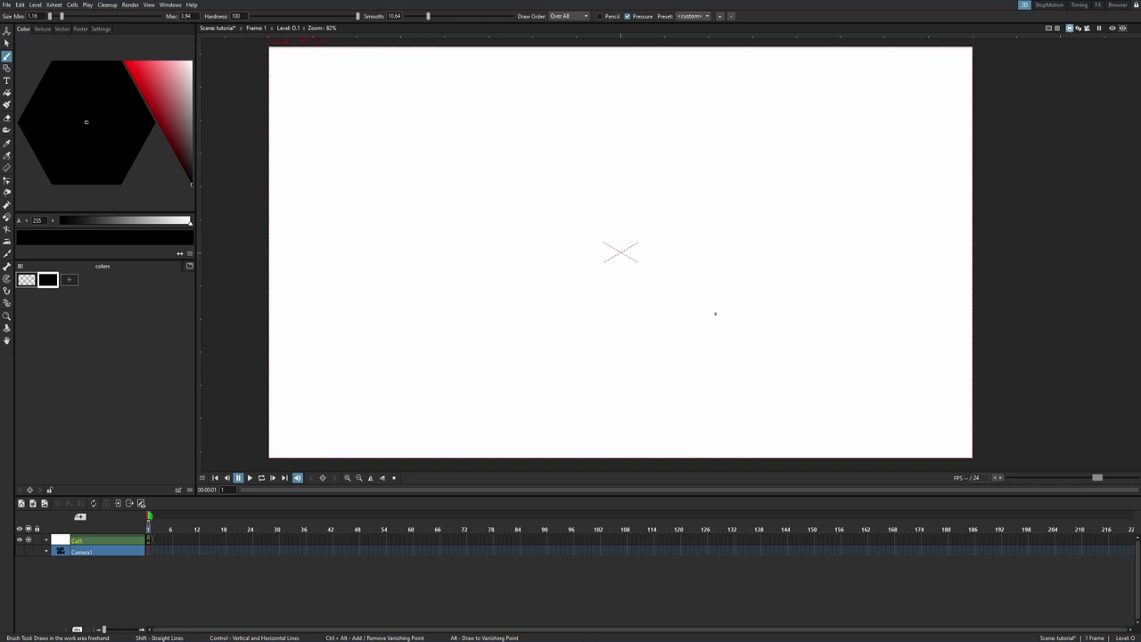
Step: Change the interface theme to Medium in the preferences
left_click(6, 4)
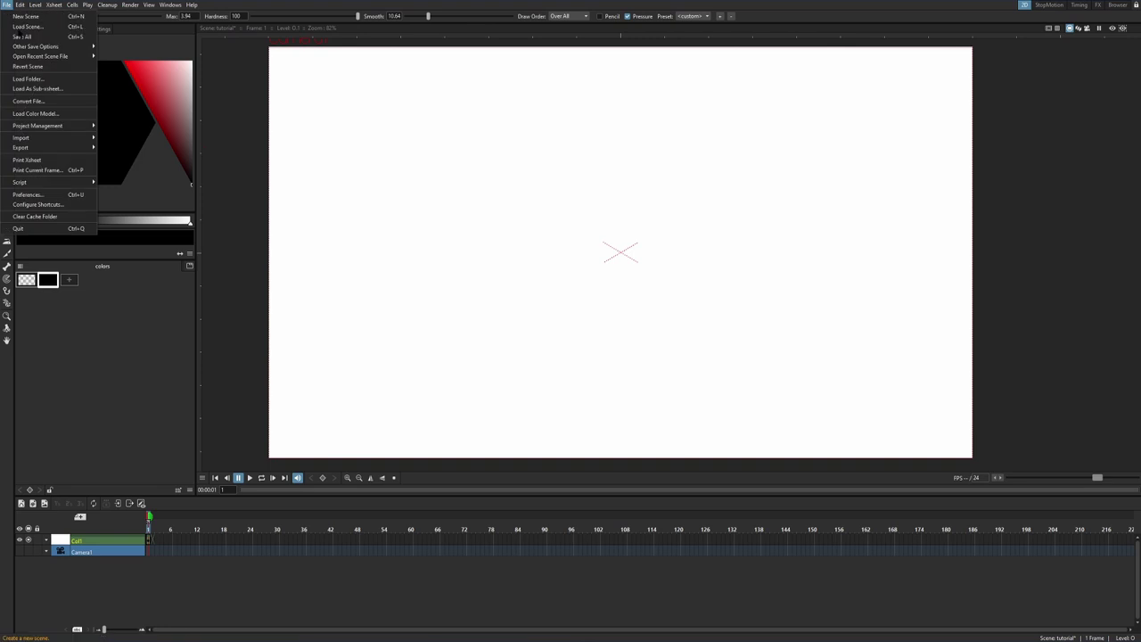
left_click(59, 204)
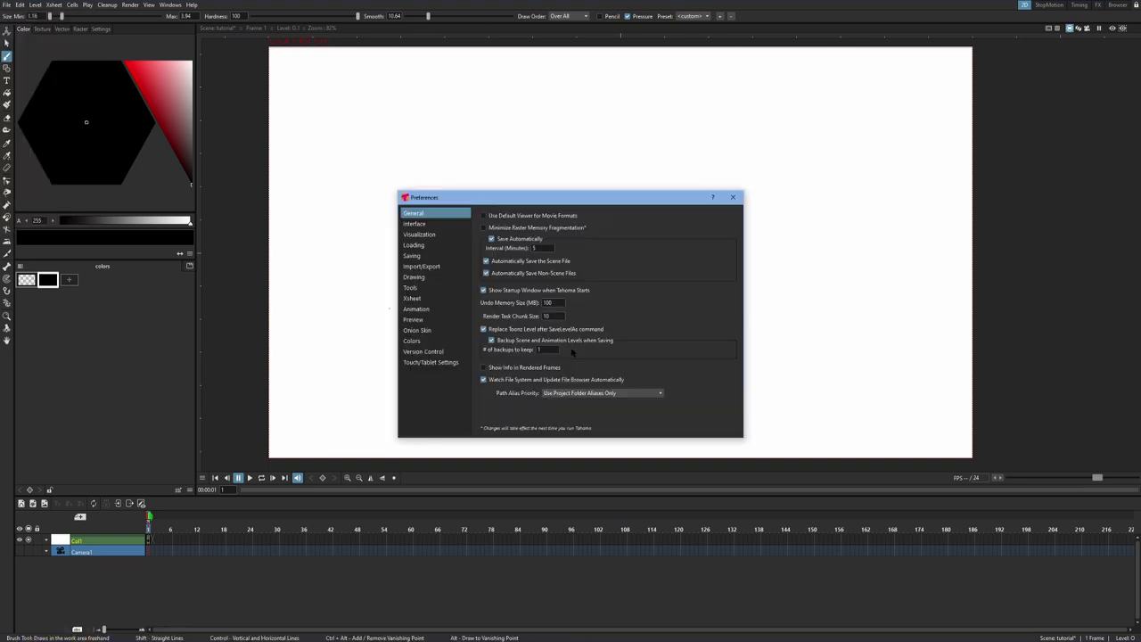
left_click(445, 223)
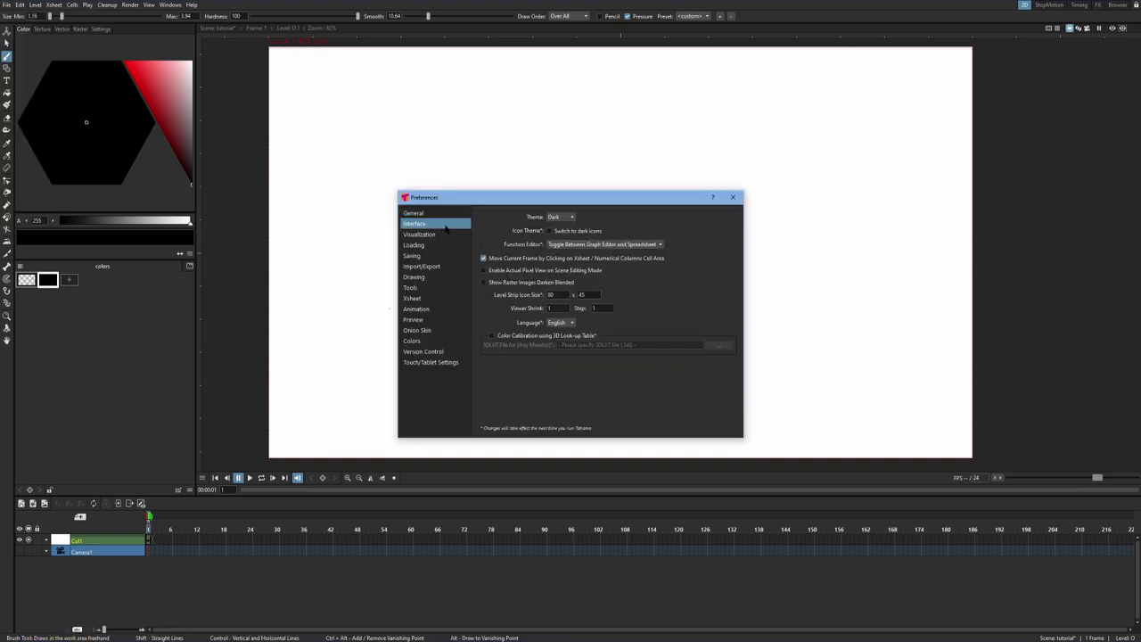
left_click(567, 218)
left_click(566, 246)
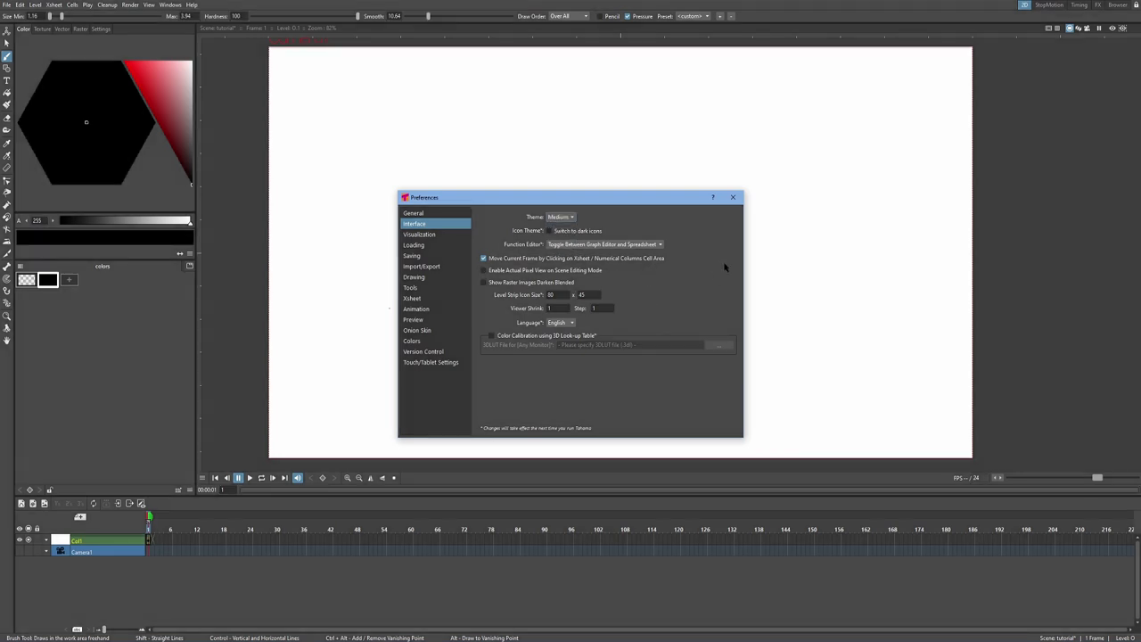
left_click(733, 197)
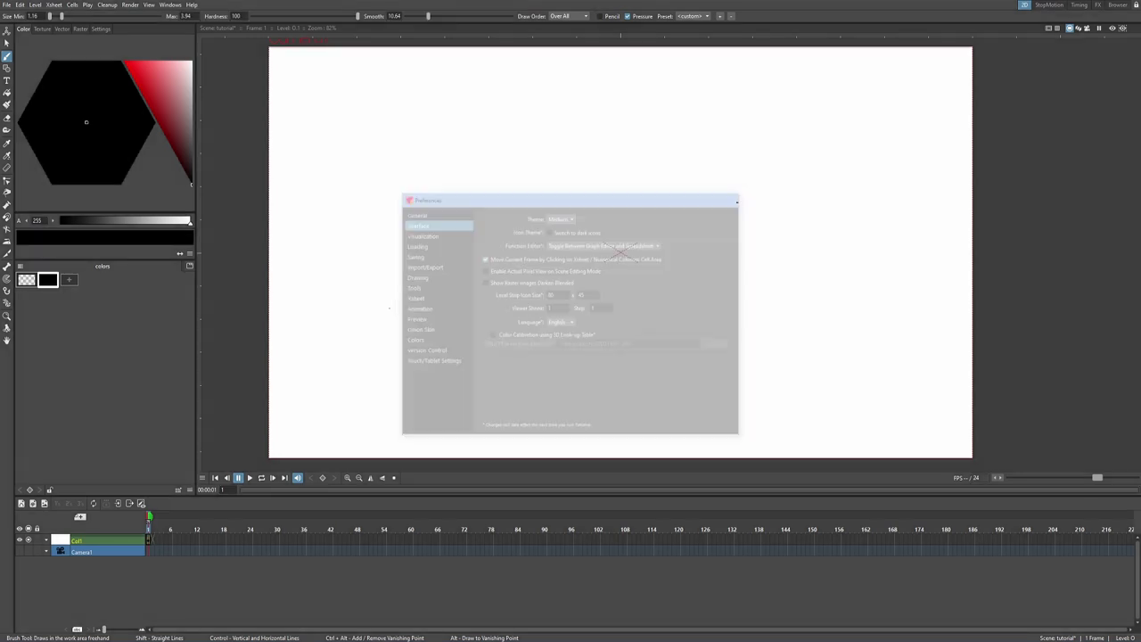
Step: Set the brush size to a maximum of 12.74 and a minimum of 2.14, trying and undoing one wavy stroke
left_click_drag(446, 230, 810, 278)
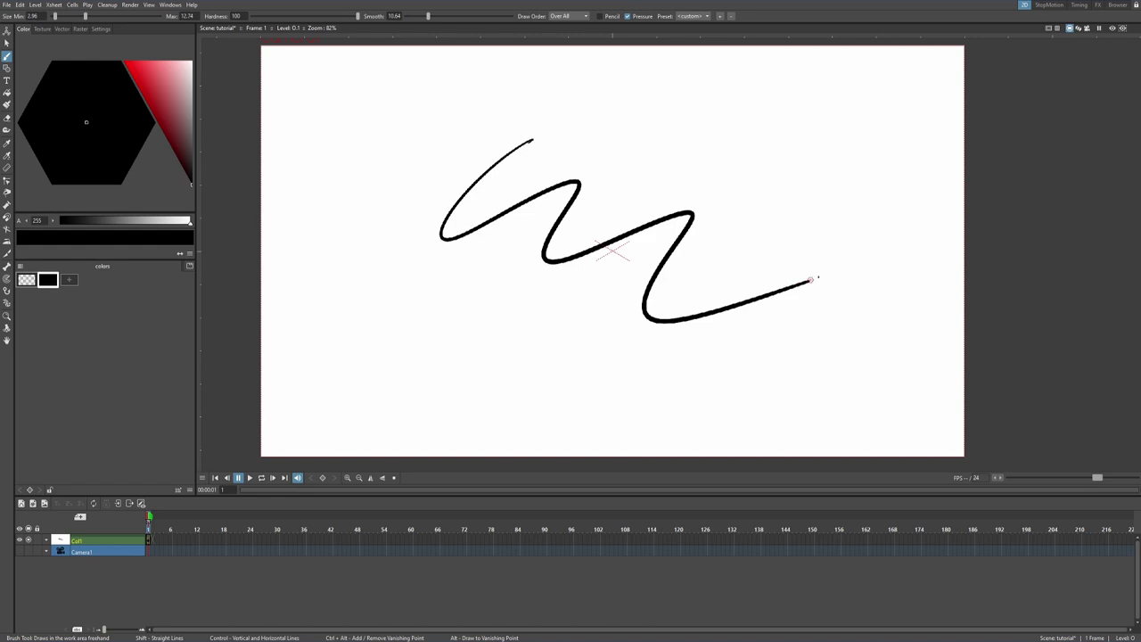
key("ctrl+z")
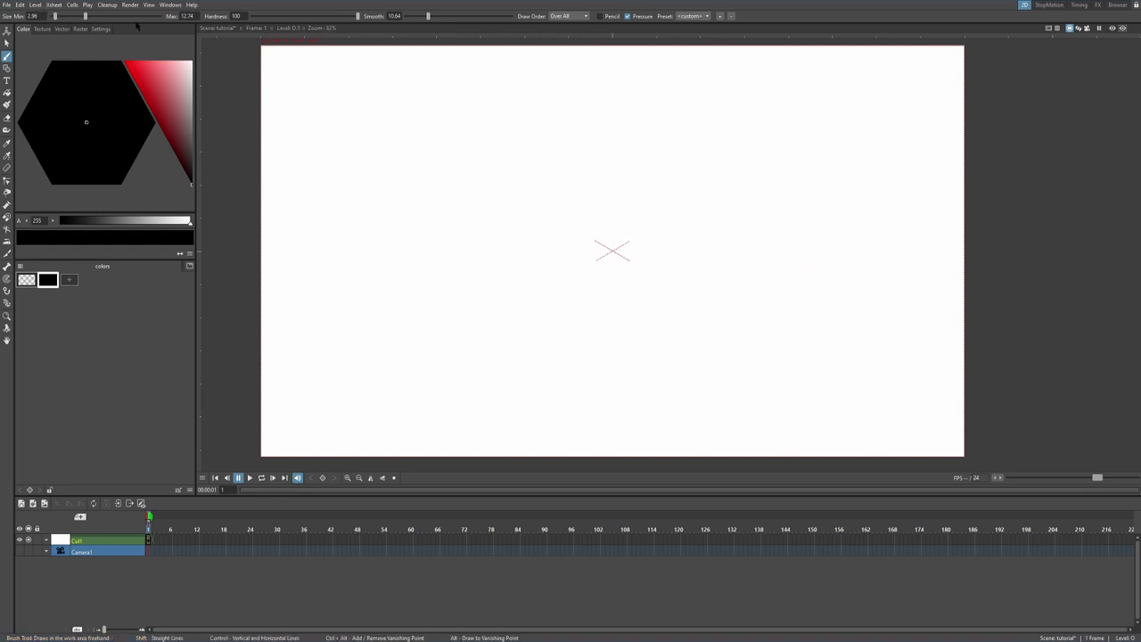
left_click_drag(55, 18, 52, 16)
Step: Test the pressure-sensitive brush with several freehand zigzag strokes and undo them
mouse_move(357, 81)
left_mouse_down()
mouse_move(308, 129)
mouse_move(486, 139)
left_mouse_up()
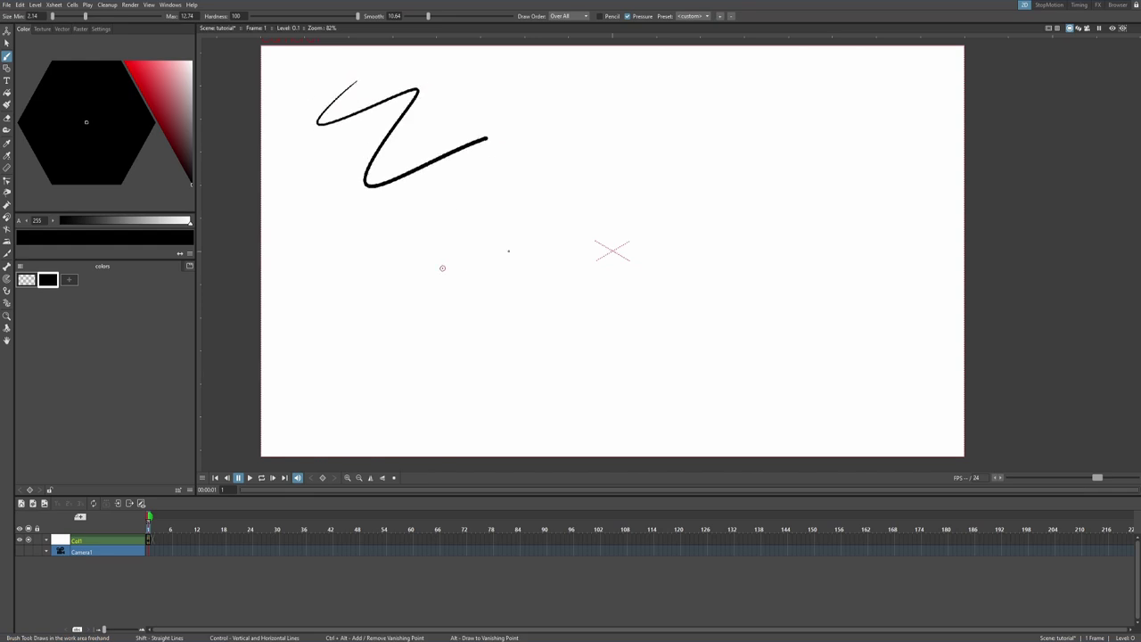
mouse_move(442, 268)
left_mouse_down()
mouse_move(587, 305)
mouse_move(752, 265)
left_mouse_up()
key("ctrl+z")
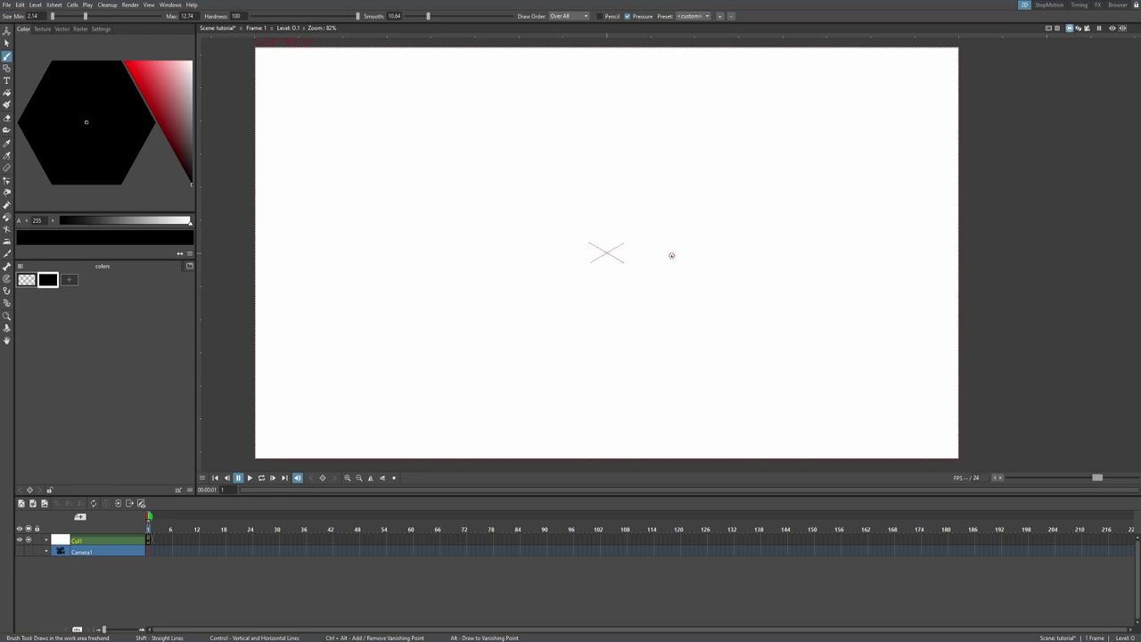
mouse_move(508, 117)
left_mouse_down()
mouse_move(466, 202)
mouse_move(646, 196)
left_mouse_up()
left_click_drag(587, 315, 739, 308)
key("ctrl+z")
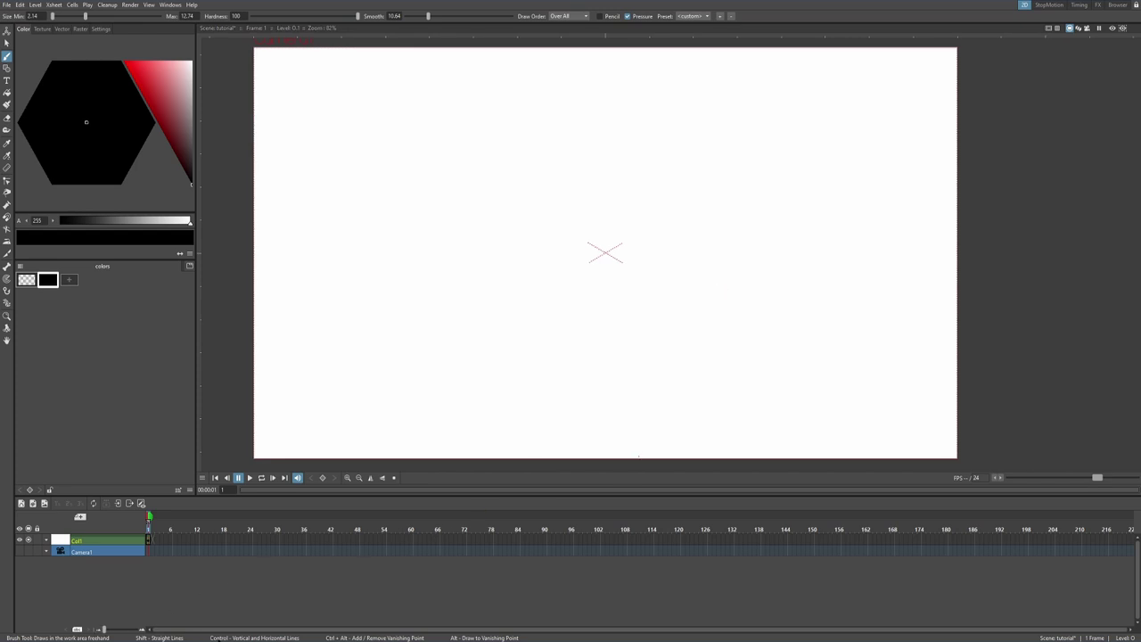
Step: Draw a set of straight brush lines at different angles across the canvas
left_click_drag(647, 286, 646, 291)
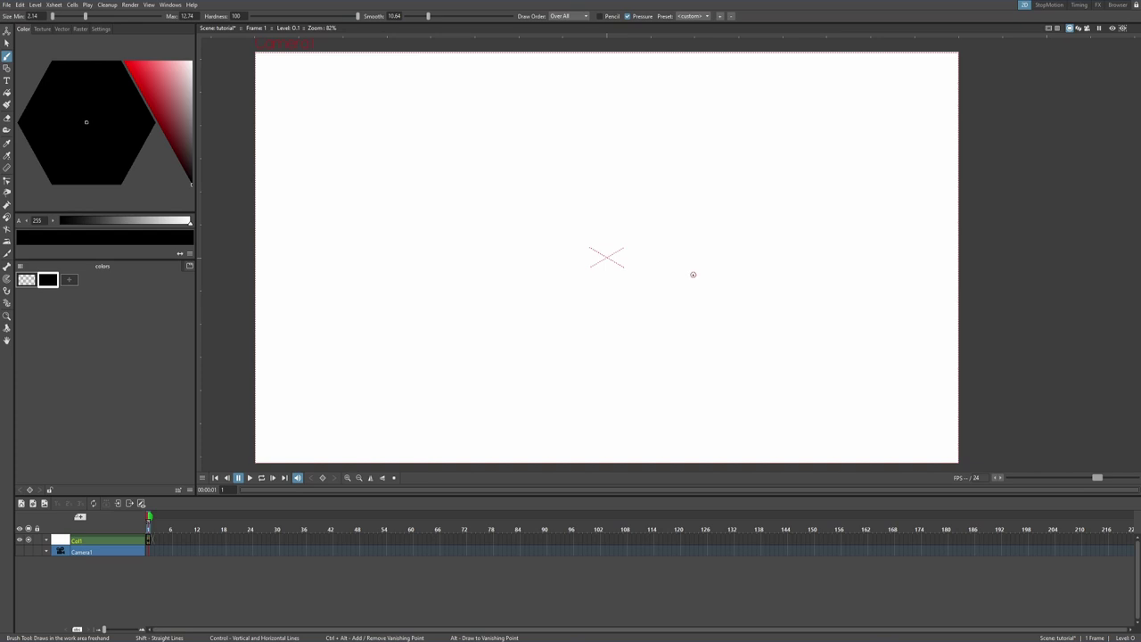
left_click_drag(673, 252, 676, 242)
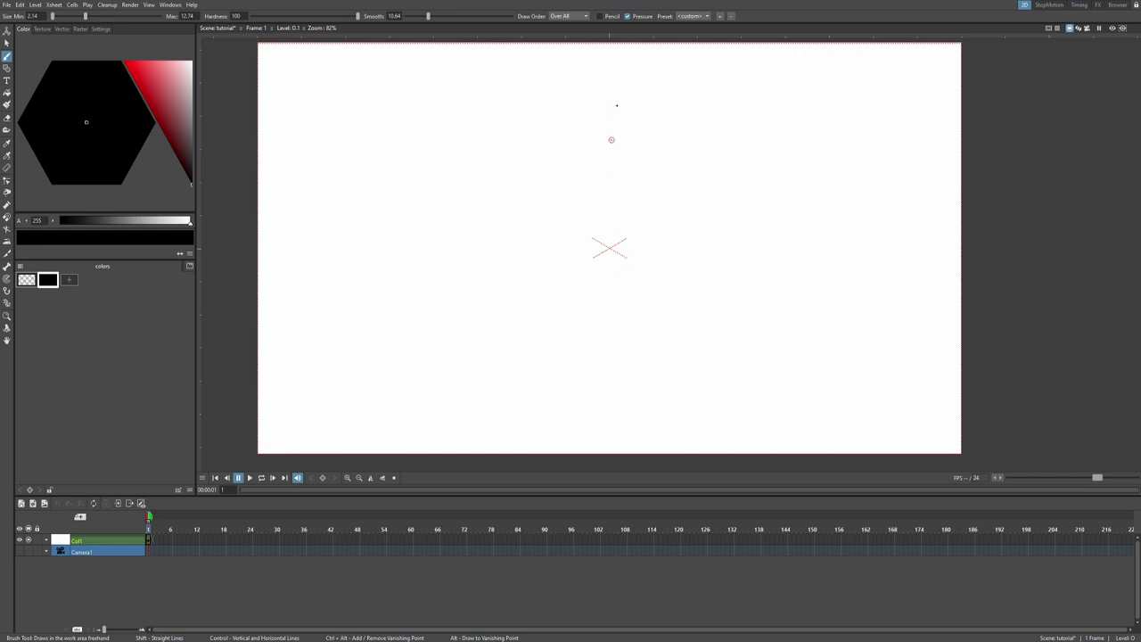
left_click_drag(617, 104, 565, 379)
left_click_drag(758, 127, 515, 298)
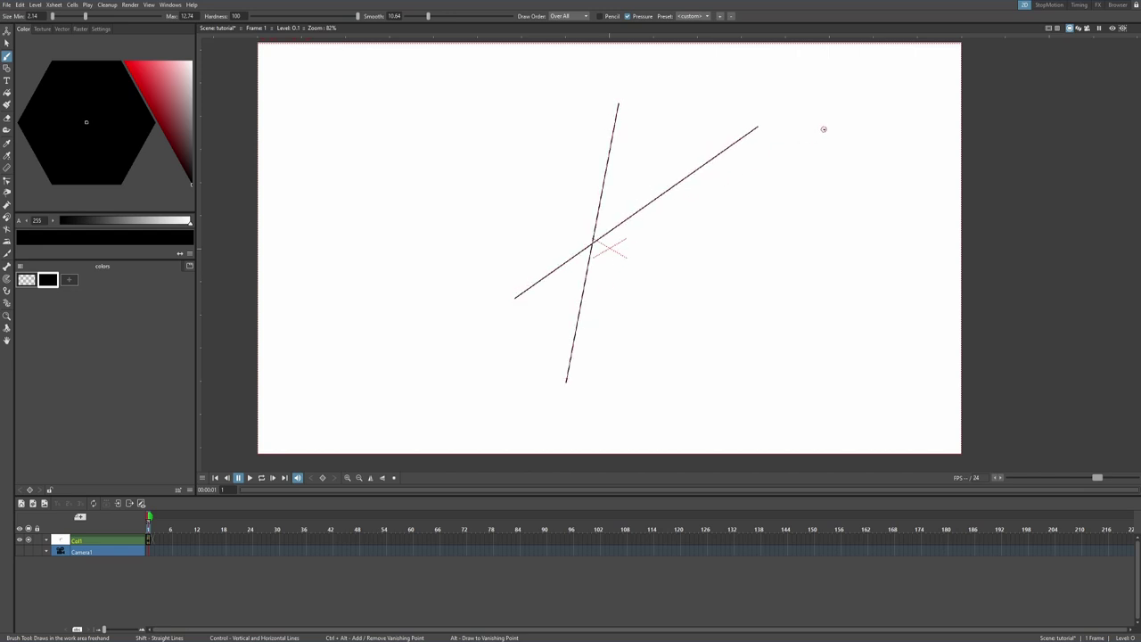
left_click_drag(828, 130, 626, 364)
left_click_drag(752, 96, 476, 215)
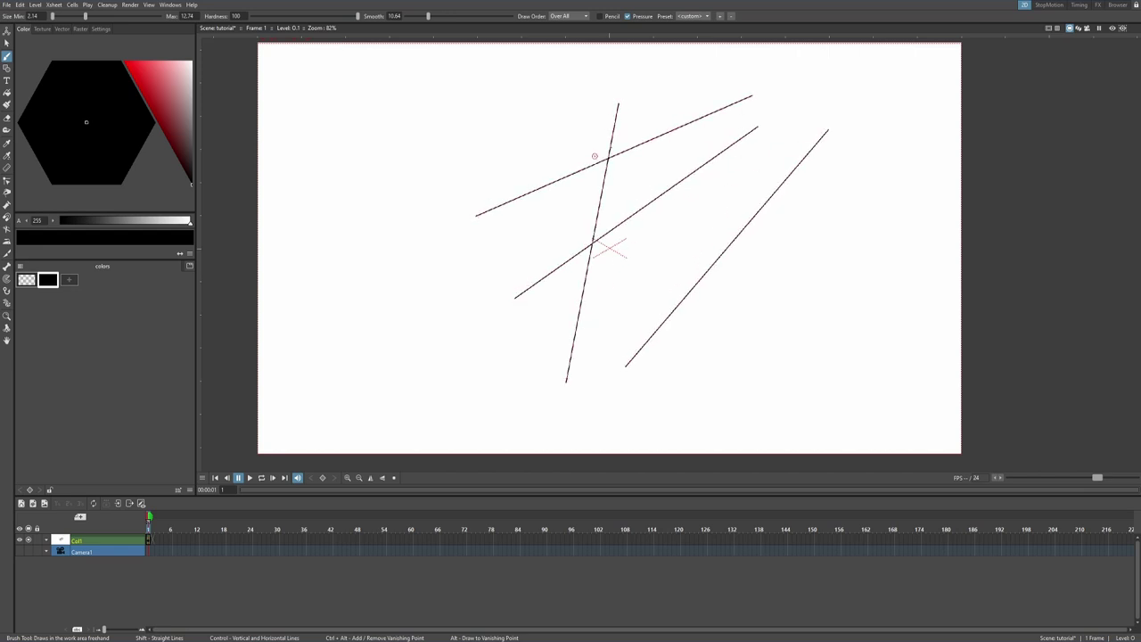
left_click_drag(599, 91, 350, 189)
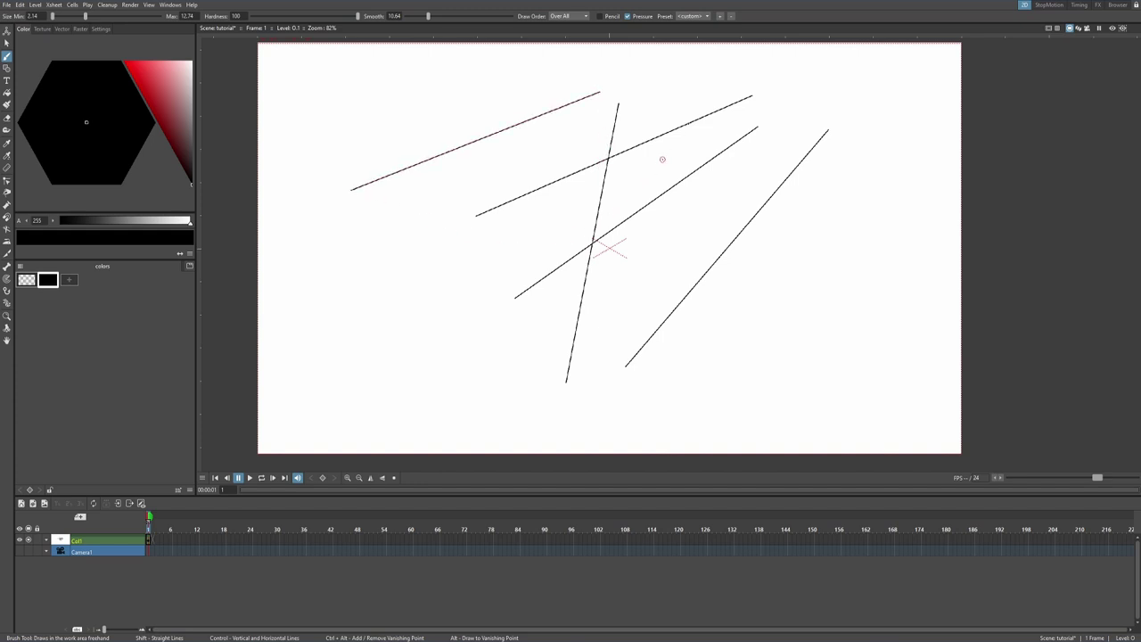
left_click_drag(690, 69, 686, 314)
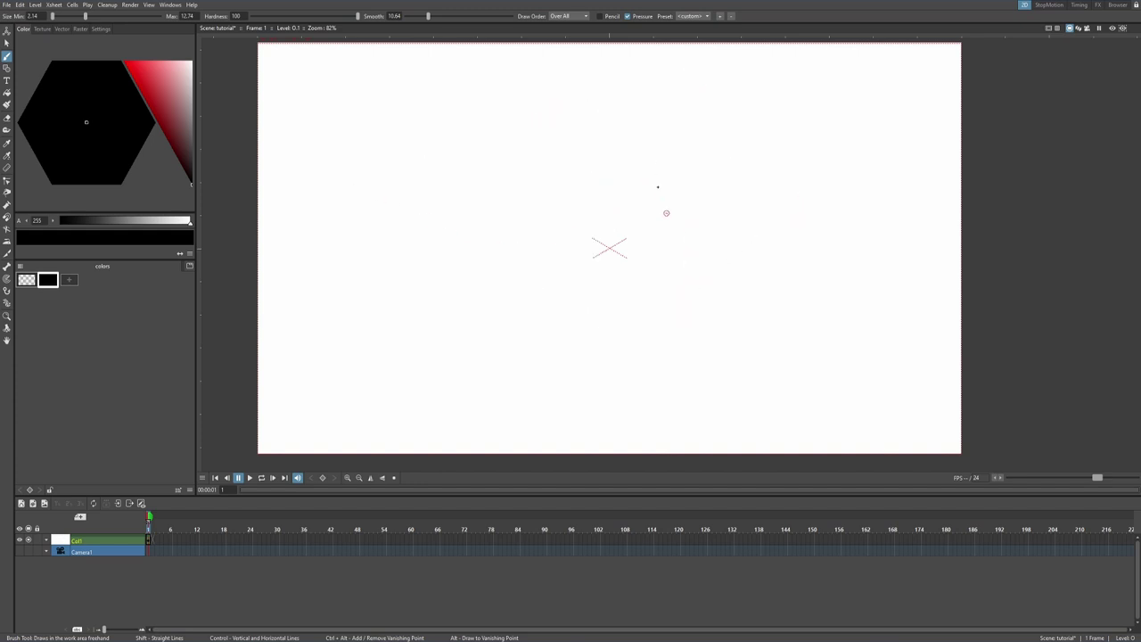
Step: Draw a diagonal straight line and add exactly vertical and horizontal lines from both of its ends to form a box
mouse_move(657, 105)
left_mouse_down()
mouse_move(637, 351)
mouse_move(772, 257)
mouse_move(840, 130)
mouse_move(826, 195)
mouse_move(659, 356)
mouse_move(802, 268)
mouse_move(880, 143)
mouse_move(838, 235)
left_mouse_up()
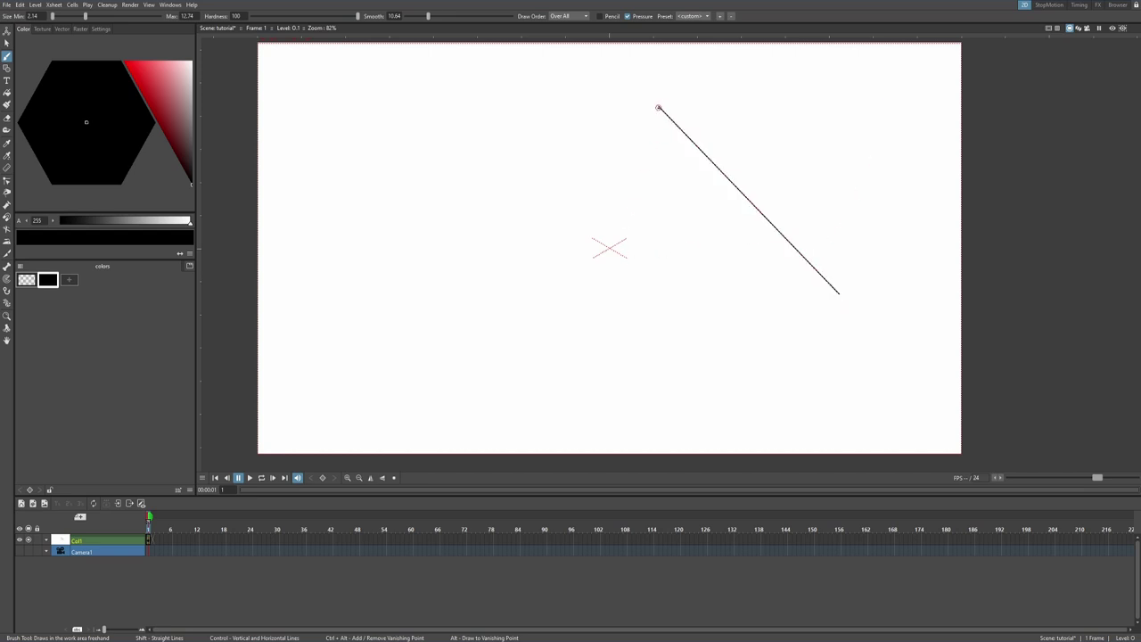
left_click_drag(659, 106, 656, 344)
mouse_move(659, 107)
left_mouse_down()
mouse_move(868, 125)
mouse_move(866, 112)
left_mouse_up()
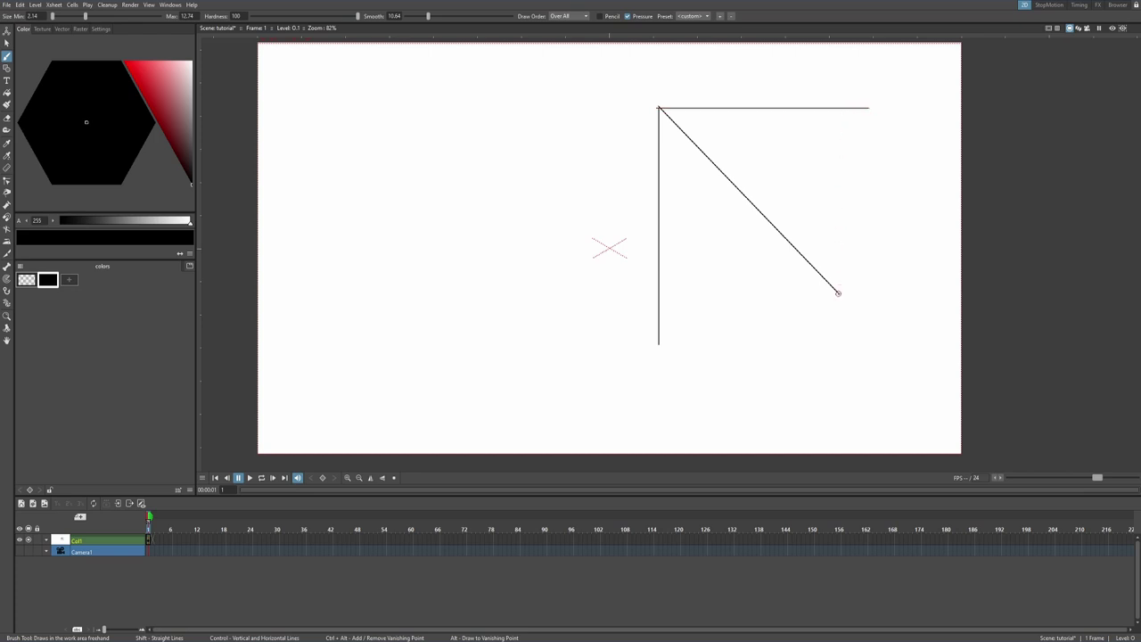
left_click_drag(838, 292, 835, 110)
left_click_drag(839, 294, 708, 295)
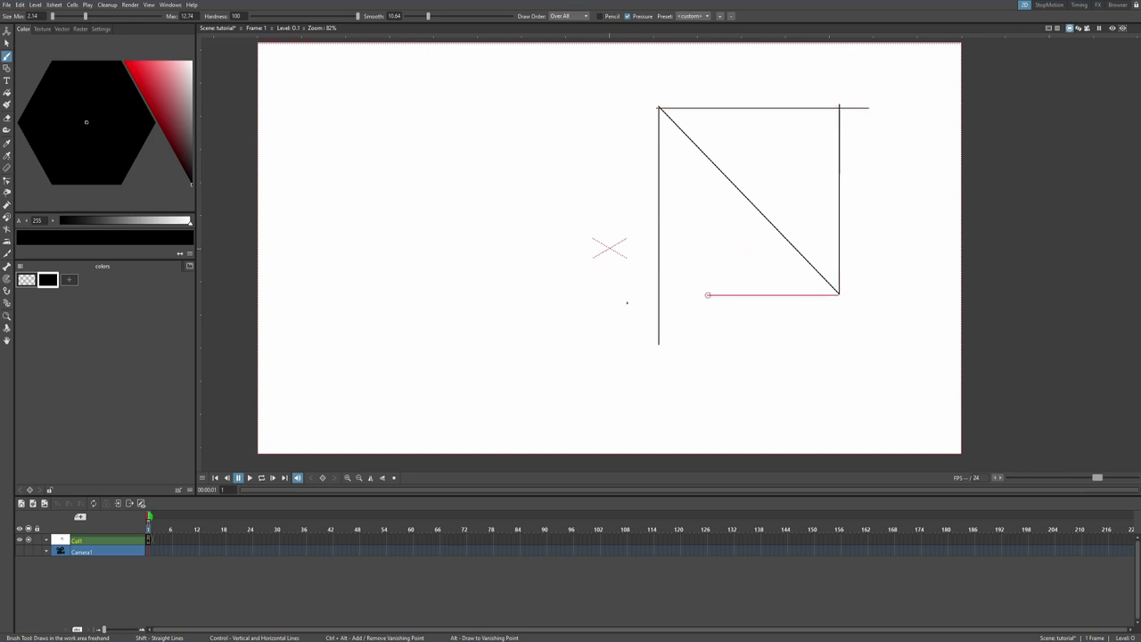
left_click_drag(627, 304, 619, 295)
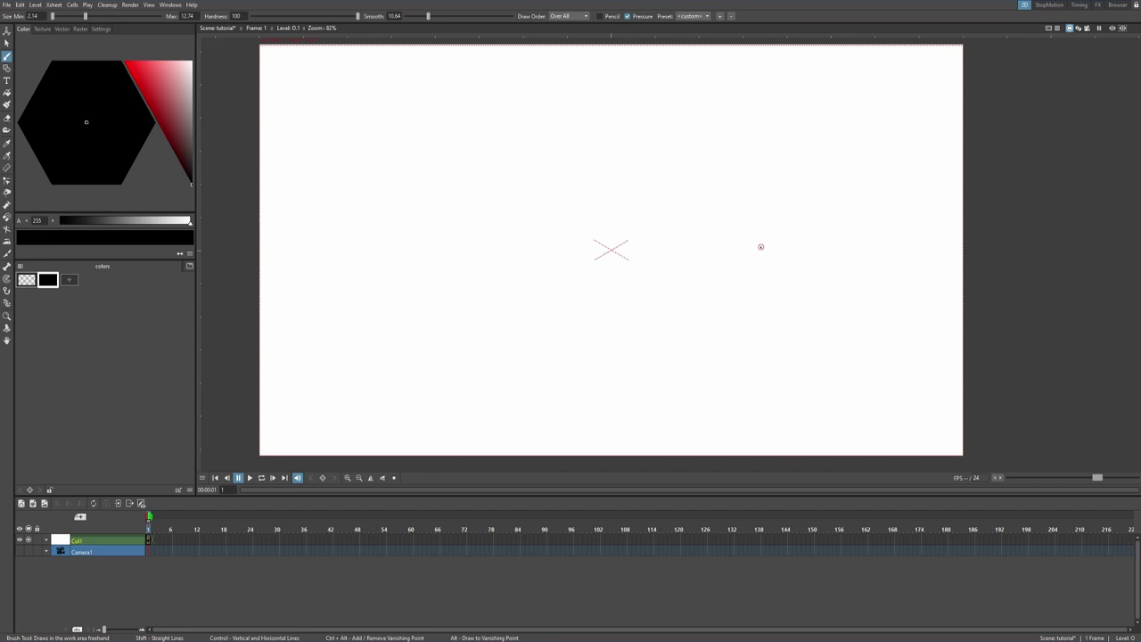
Step: Place a vanishing point in the upper part of the canvas and draw several straight lines that converge on it
left_click_drag(683, 230, 680, 236)
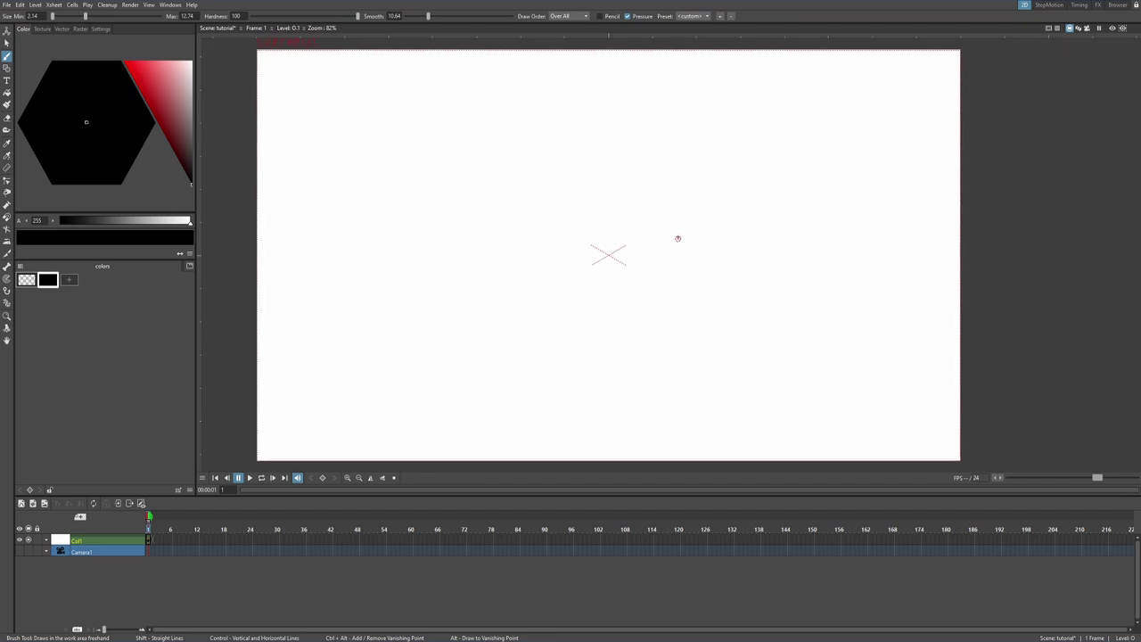
left_click(685, 174, "ctrl+alt")
mouse_move(684, 185)
left_mouse_down()
mouse_move(665, 353)
mouse_move(775, 319)
left_mouse_up()
left_click_drag(718, 164, 835, 128)
mouse_move(622, 193)
left_mouse_down()
mouse_move(473, 239)
mouse_move(502, 291)
left_mouse_up()
left_click_drag(644, 261, 576, 399)
left_click_drag(707, 261, 744, 418)
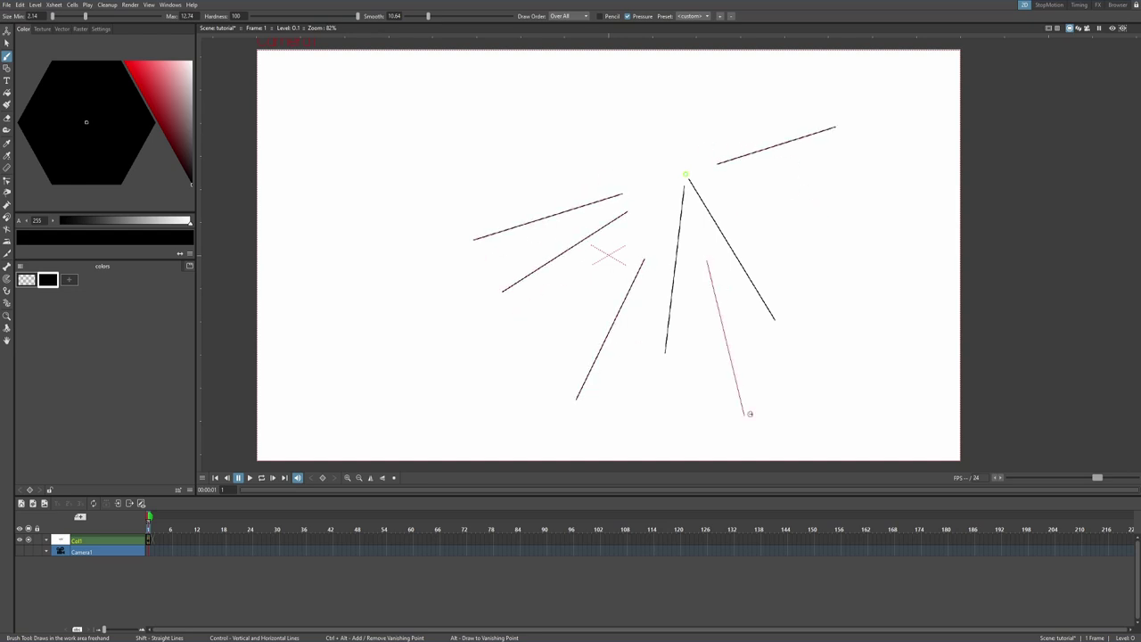
Step: Undo all the perspective lines and remove the vanishing point from the canvas
key("ctrl+z")
key("ctrl+z")
key("ctrl+z")
key("ctrl+z")
key("ctrl+z")
key("ctrl+z")
key("ctrl+z")
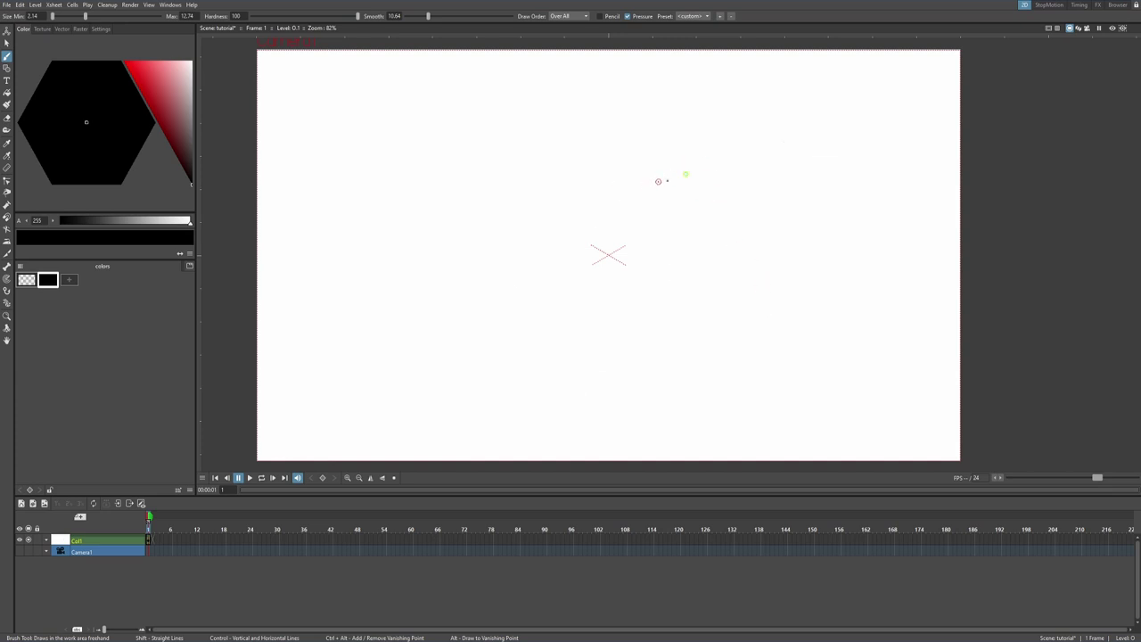
left_click(708, 175)
left_click_drag(708, 175, 702, 167)
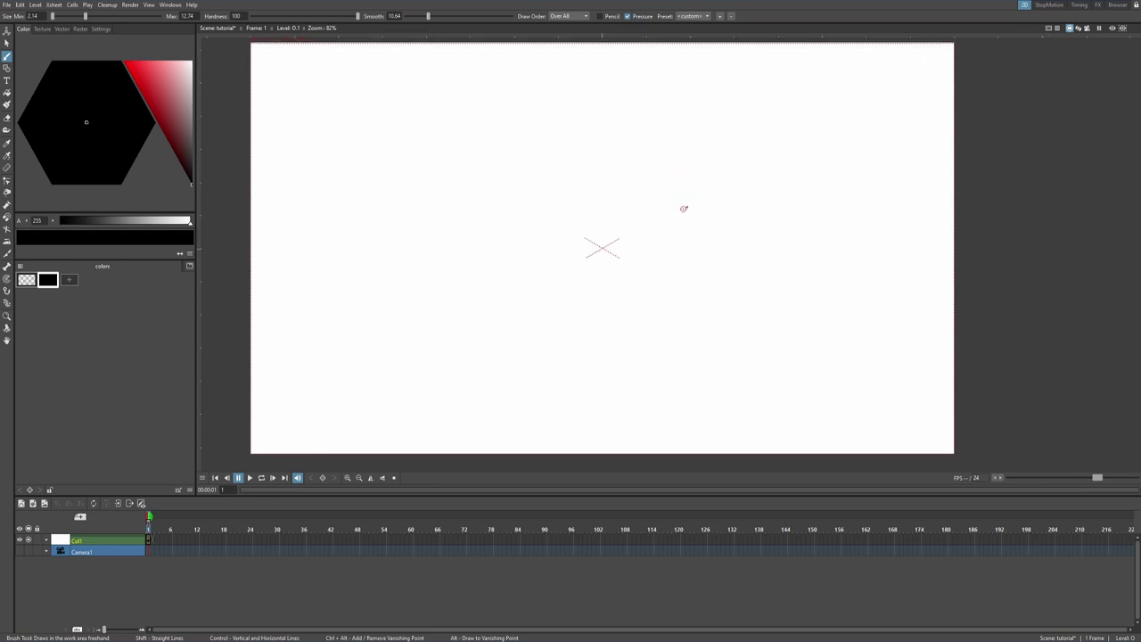
Step: Draw five straight brush lines radiating outward from the marker at the canvas centre
left_click_drag(646, 243, 829, 247)
left_click_drag(632, 222, 682, 81)
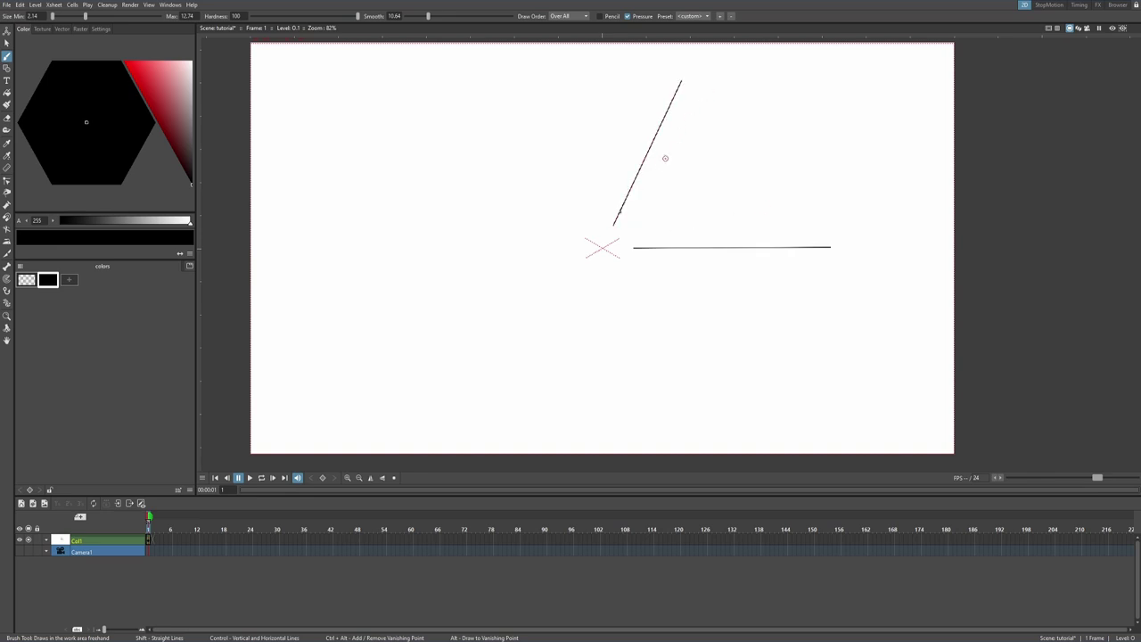
left_click_drag(559, 299, 517, 449)
left_click_drag(616, 338, 637, 436)
left_click_drag(649, 303, 688, 420)
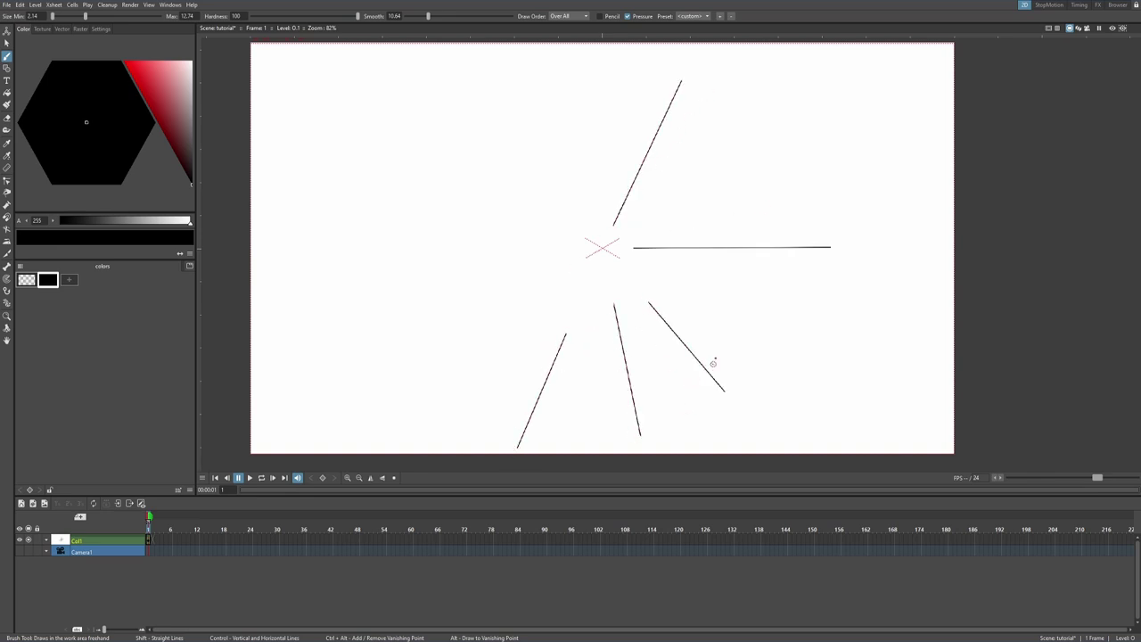
Step: Undo the five radiating straight lines
key("ctrl+z")
key("ctrl+z")
key("ctrl+z")
key("ctrl+z")
key("ctrl+z")
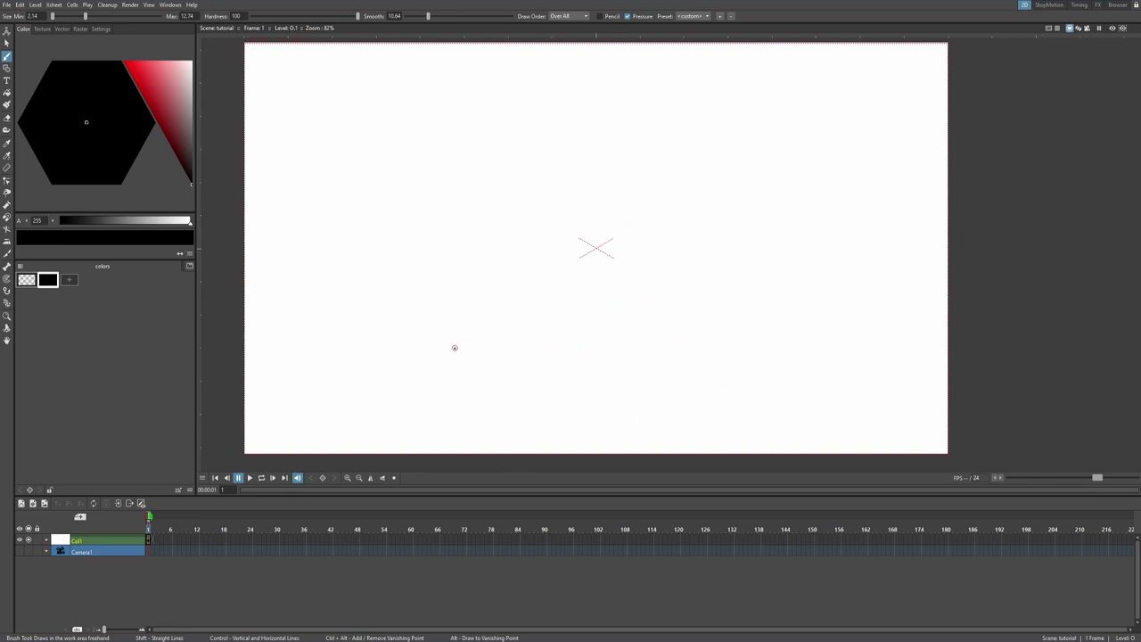
Step: Add two new black colour styles to the level's palette
left_click(69, 280)
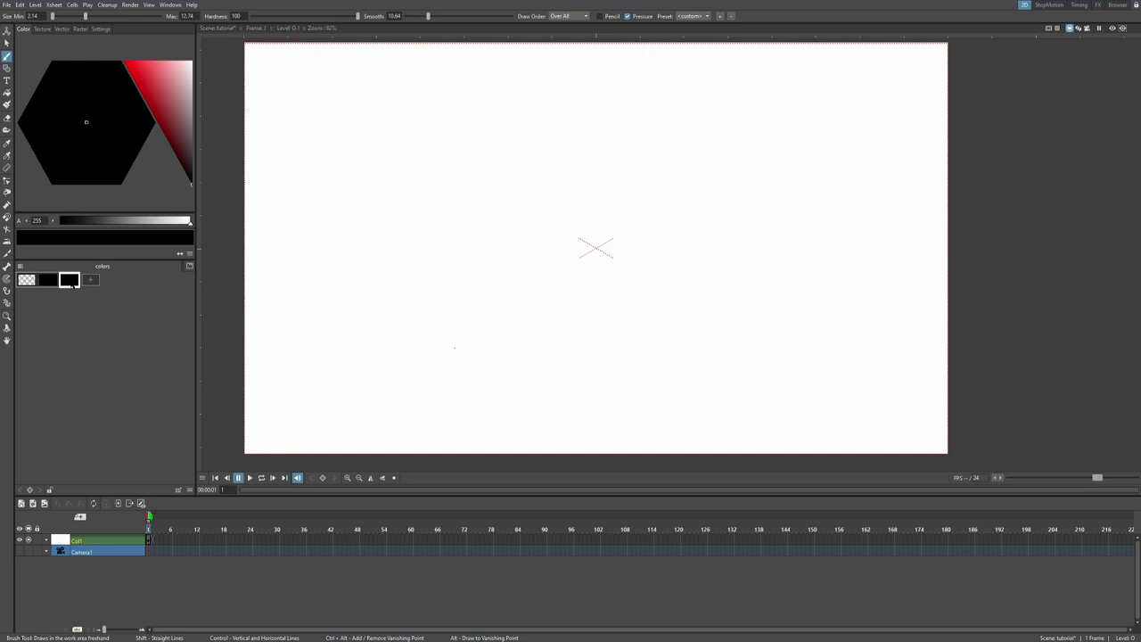
left_click(90, 281)
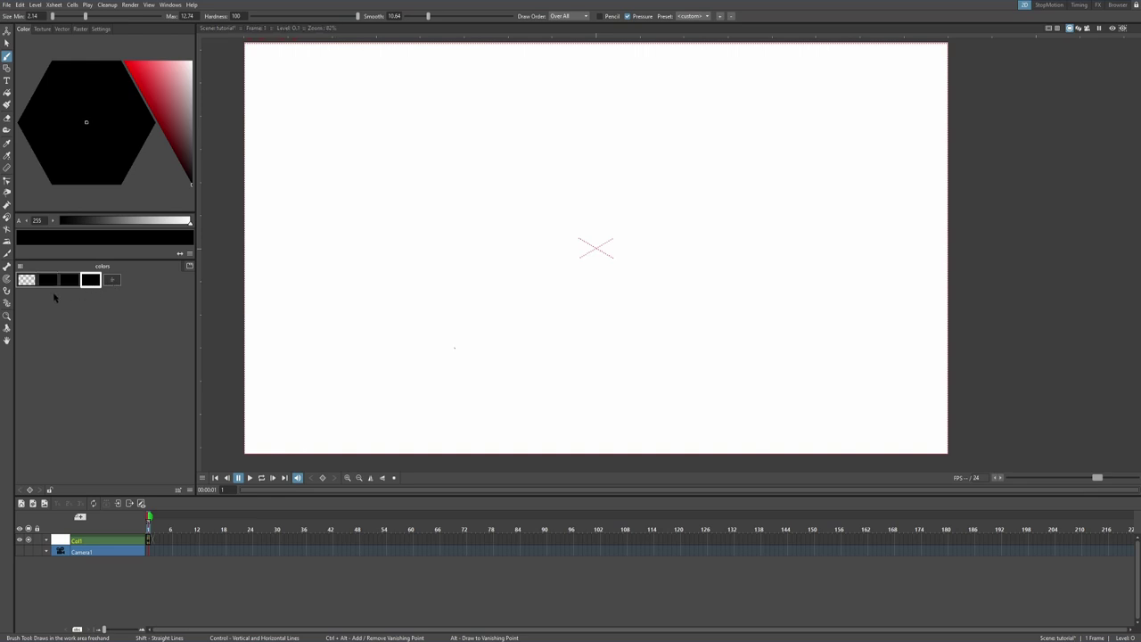
right_click(92, 326)
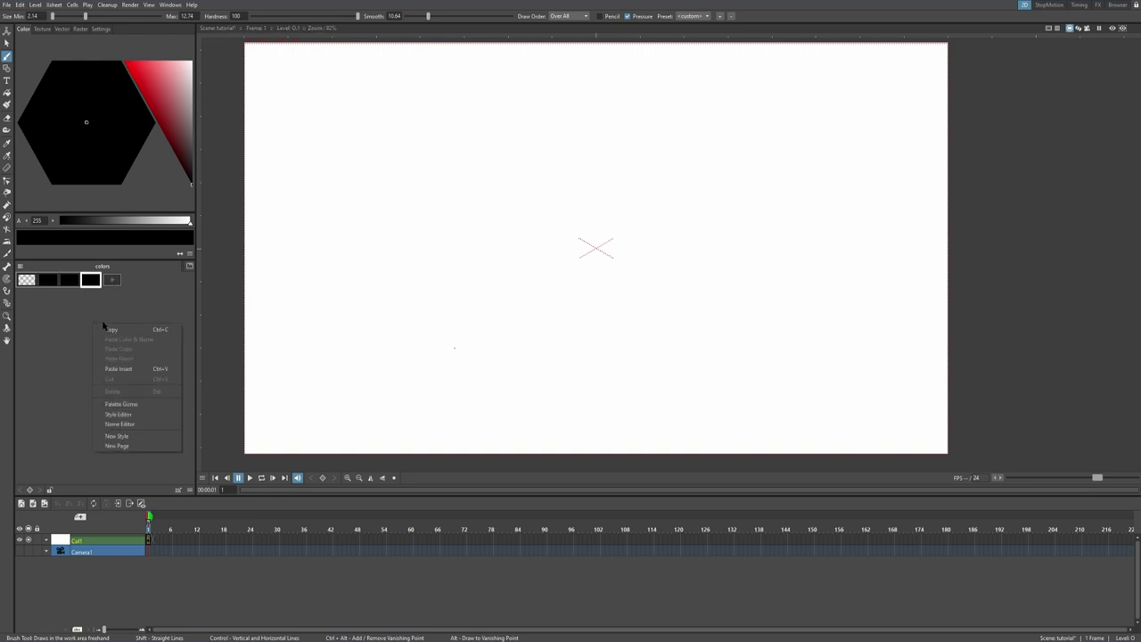
left_click(524, 233)
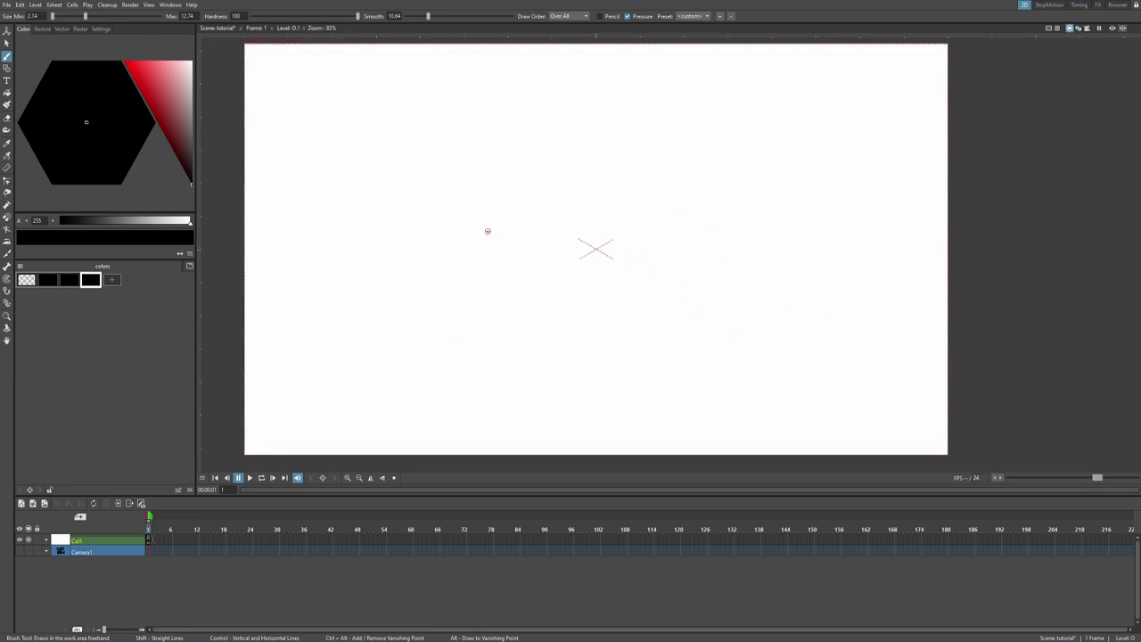
Step: Draw a straight vertical line over the canvas's full height and sketch a large character's round head, shoulders and spine around it
left_click_drag(761, 265, 770, 266)
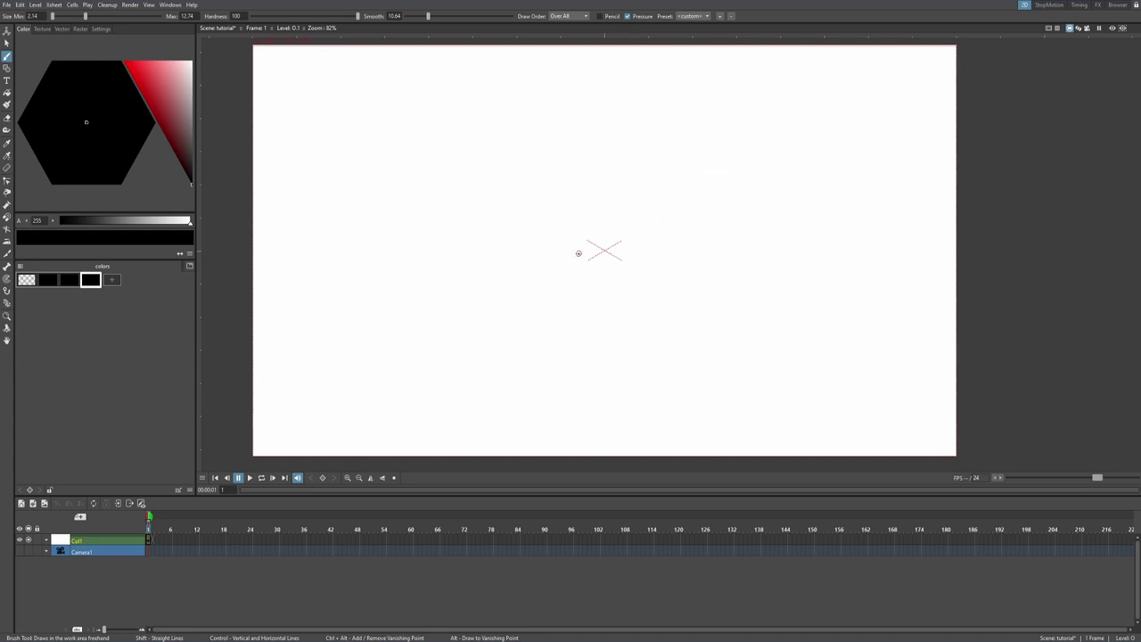
left_click_drag(528, 46, 528, 469)
left_click_drag(545, 144, 569, 170)
key("ctrl+z")
mouse_move(501, 147)
left_mouse_down()
mouse_move(507, 249)
mouse_move(411, 384)
left_mouse_up()
left_click_drag(473, 270, 554, 311)
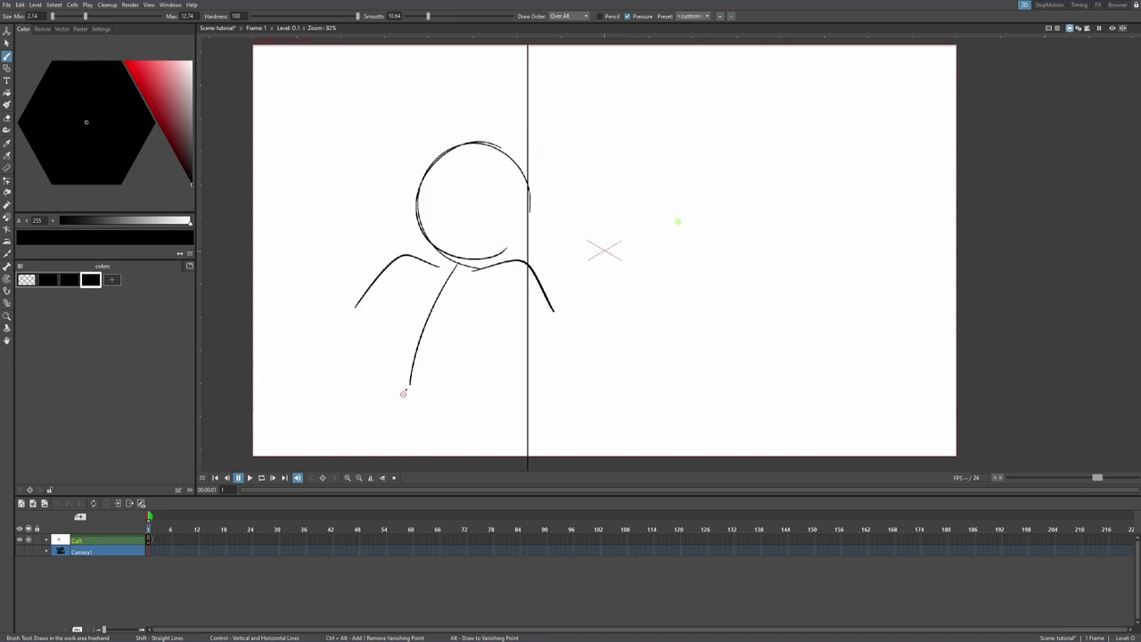
Step: Sketch the large character's chest and hip ovals and both outstretched legs
mouse_move(409, 377)
left_mouse_down()
mouse_move(446, 298)
mouse_move(337, 470)
left_mouse_up()
mouse_move(416, 382)
left_mouse_down()
mouse_move(484, 470)
mouse_move(420, 333)
left_mouse_up()
left_click_drag(393, 349, 323, 465)
left_click_drag(451, 360, 511, 465)
Step: Draw the large character's mouth, angry eye and brow, and add the hair with a pointed tuft in front
mouse_move(529, 222)
left_mouse_down()
mouse_move(507, 256)
mouse_move(485, 260)
left_mouse_up()
left_click_drag(527, 177, 505, 196)
left_click_drag(523, 189, 511, 220)
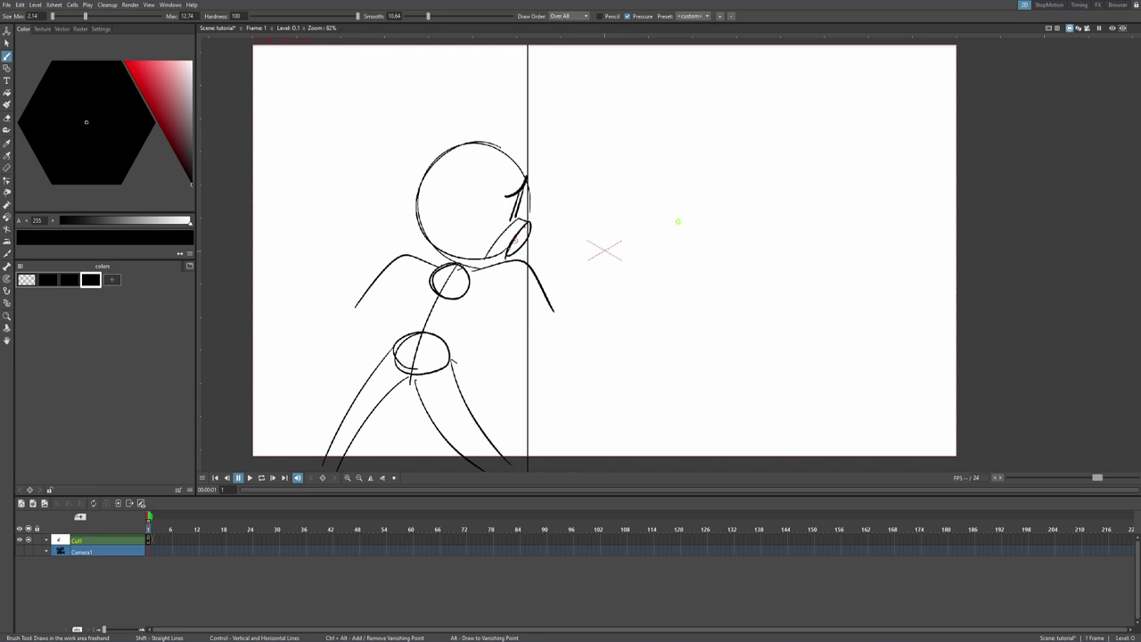
left_click_drag(500, 147, 532, 193)
left_click_drag(453, 146, 408, 228)
left_click_drag(448, 173, 406, 219)
Step: Try a horizontal line from the vertical line across the canvas with straight lines fanning down from it, aligned to the vanishing point
left_click_drag(681, 285, 657, 277)
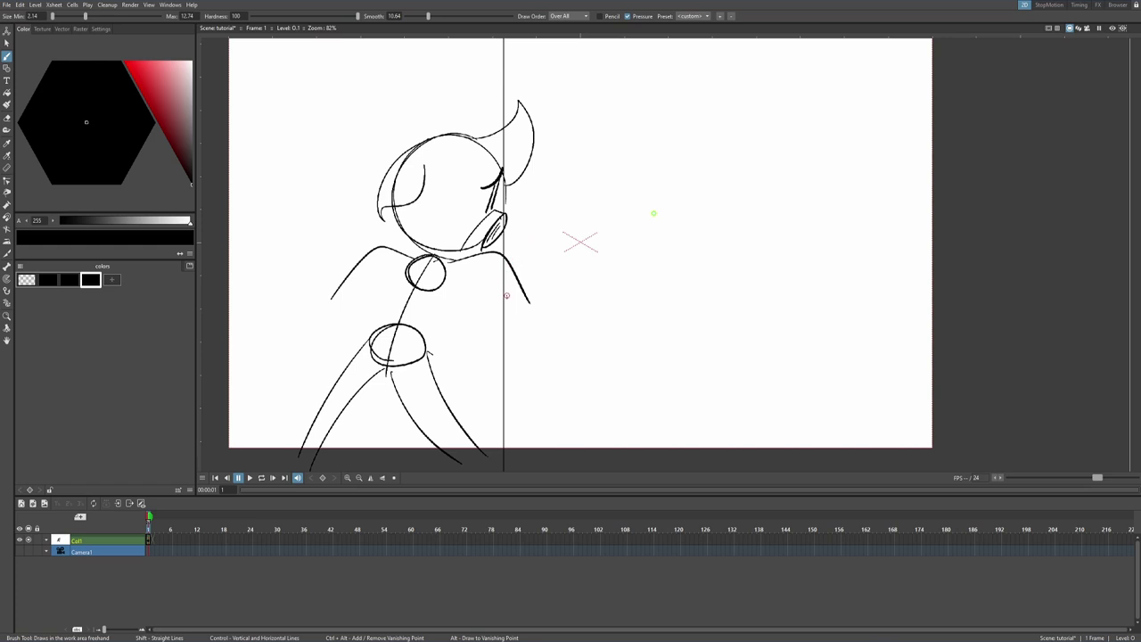
mouse_move(504, 295)
left_mouse_down()
mouse_move(683, 283)
mouse_move(964, 304)
left_mouse_up()
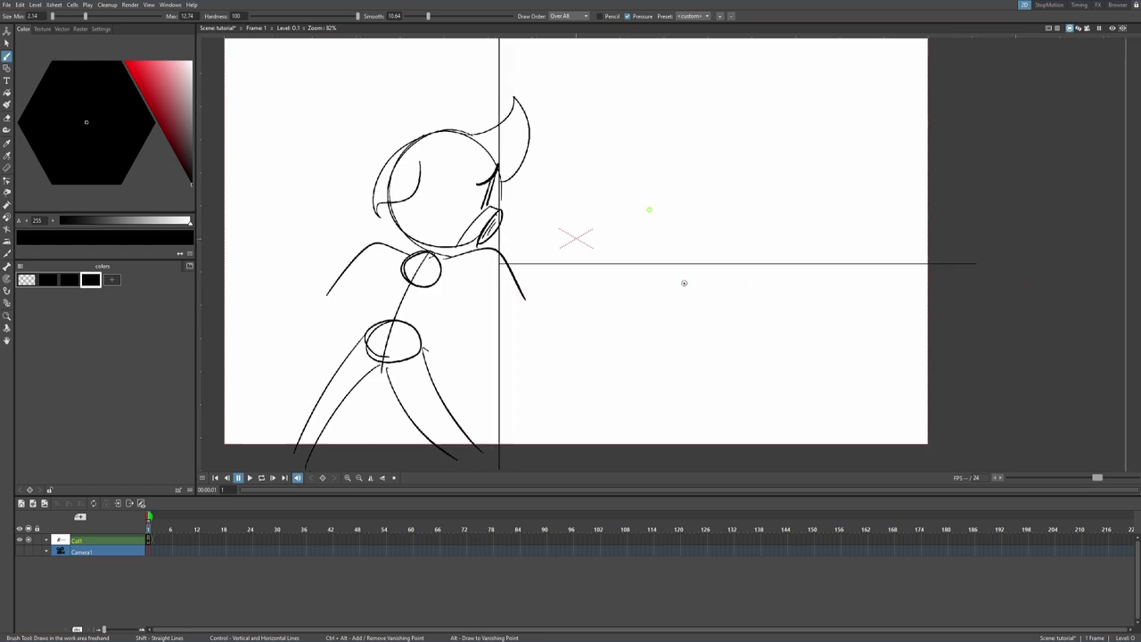
left_click_drag(778, 247, 770, 250)
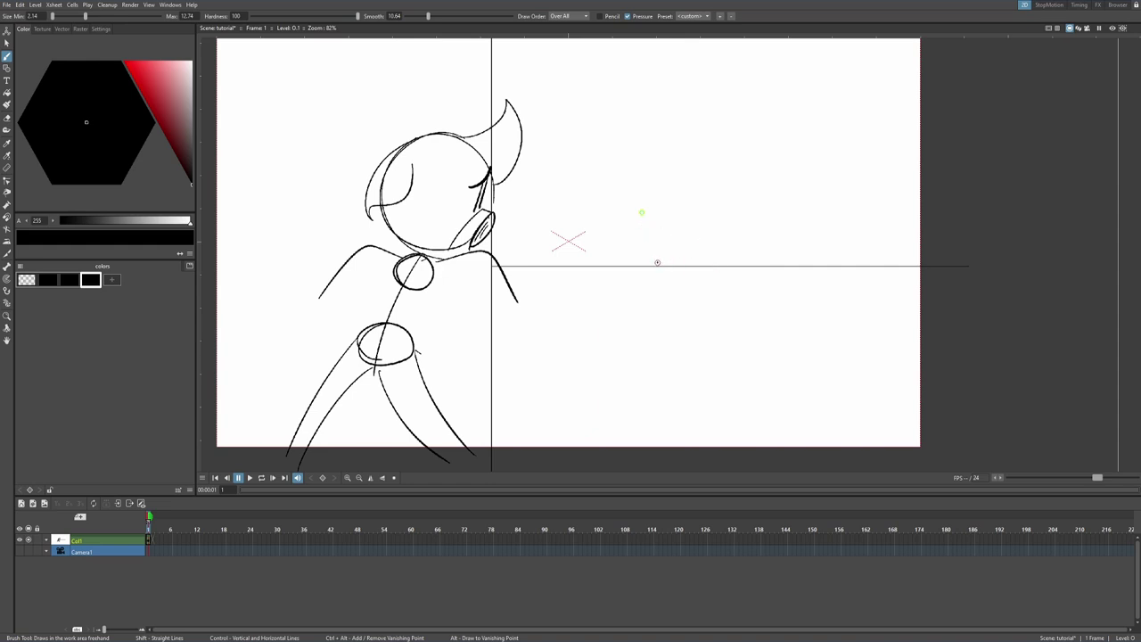
left_click_drag(652, 267, 696, 471)
mouse_move(626, 268)
left_mouse_down()
mouse_move(583, 359)
mouse_move(578, 471)
left_mouse_up()
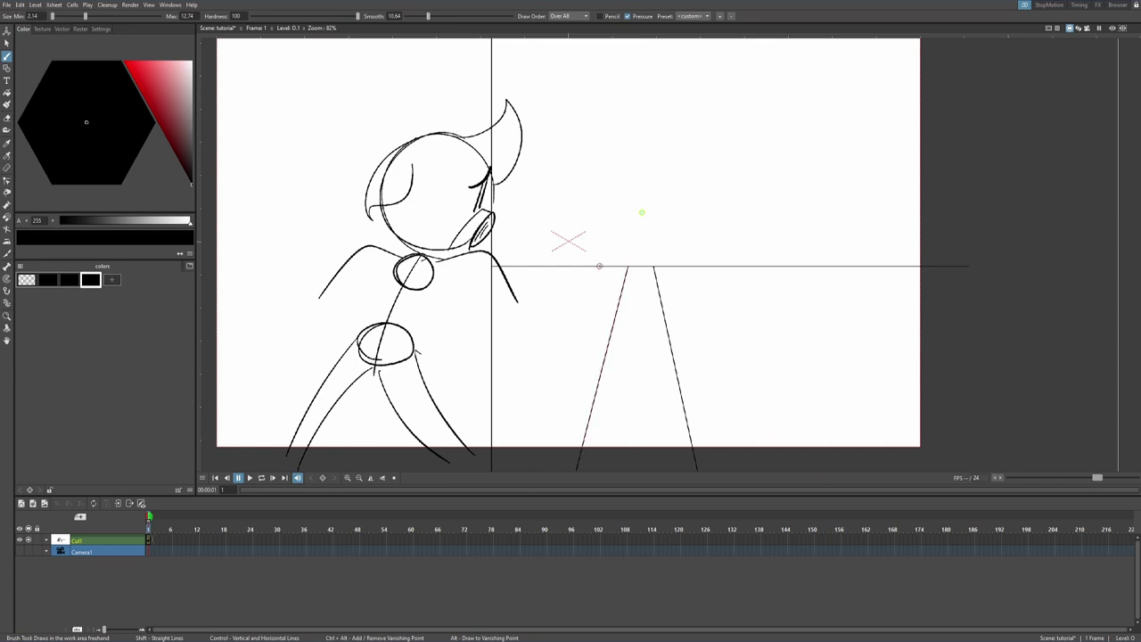
left_click_drag(601, 266, 451, 471)
key("ctrl+z")
Step: Redraw the horizon just below the vanishing point and fan straight perspective lines down from it to form a floor
mouse_move(595, 269)
left_mouse_down()
mouse_move(573, 288)
mouse_move(547, 367)
left_mouse_up()
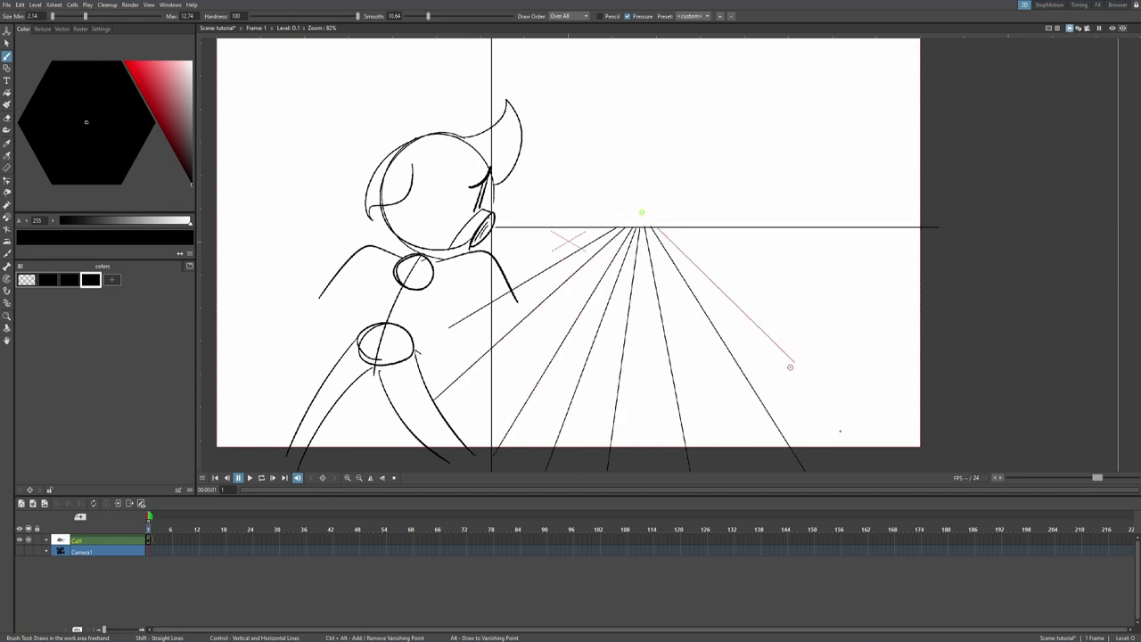
left_click_drag(789, 364, 905, 470)
left_click_drag(670, 226, 1011, 417)
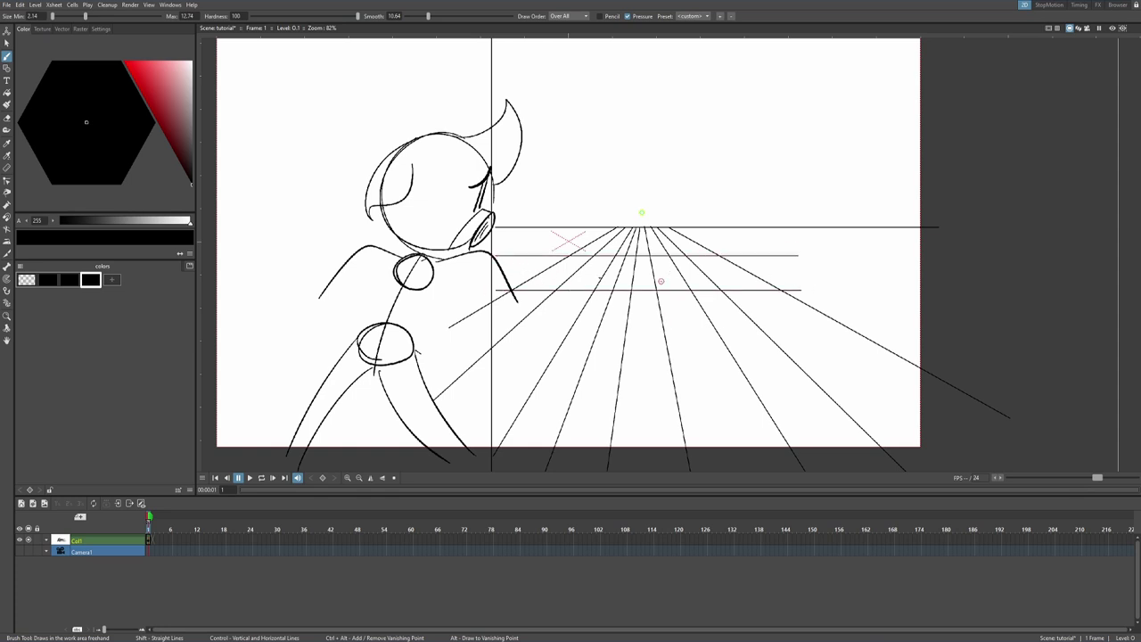
Step: Draw a series of parallel horizontal lines below the horizon across the perspective lines to form a floor grid
left_click_drag(499, 233, 835, 234)
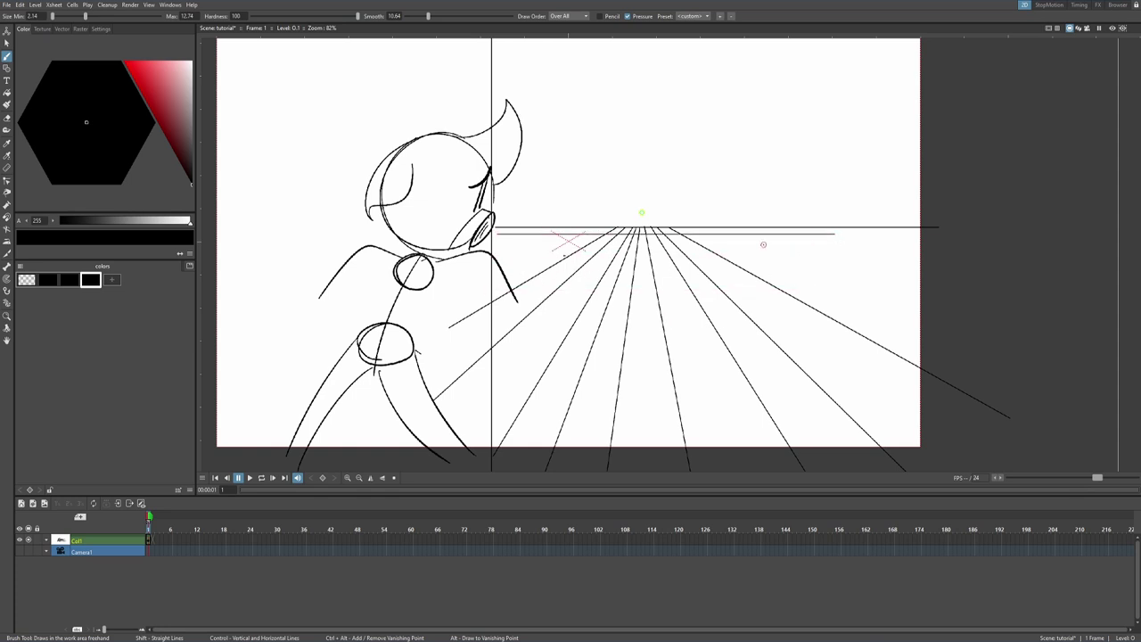
left_click_drag(495, 244, 913, 244)
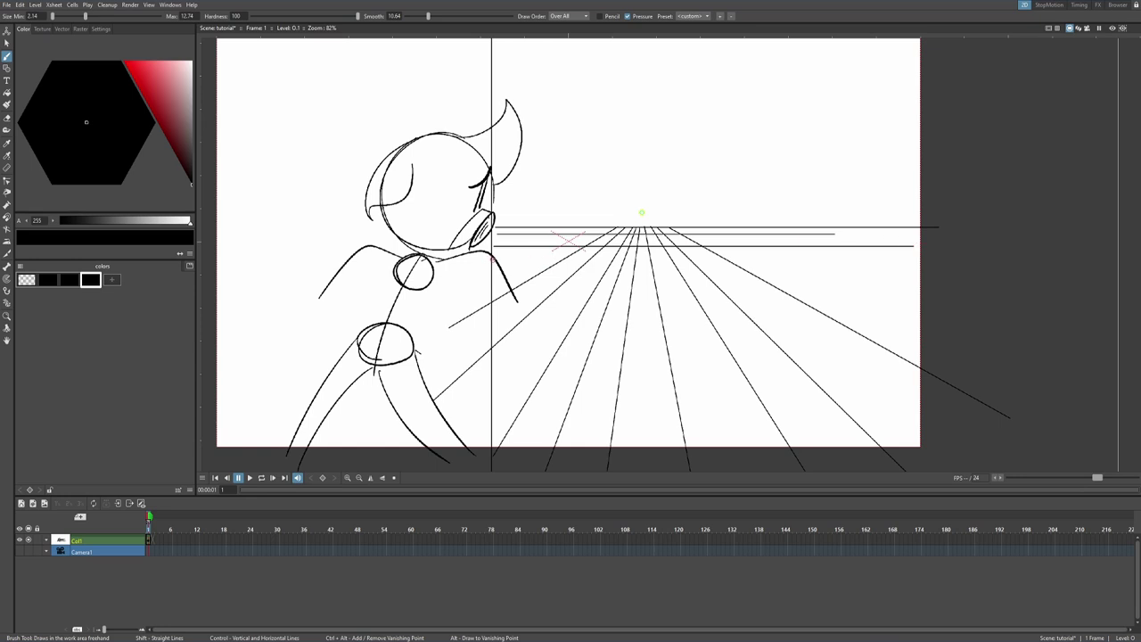
key("ctrl+z")
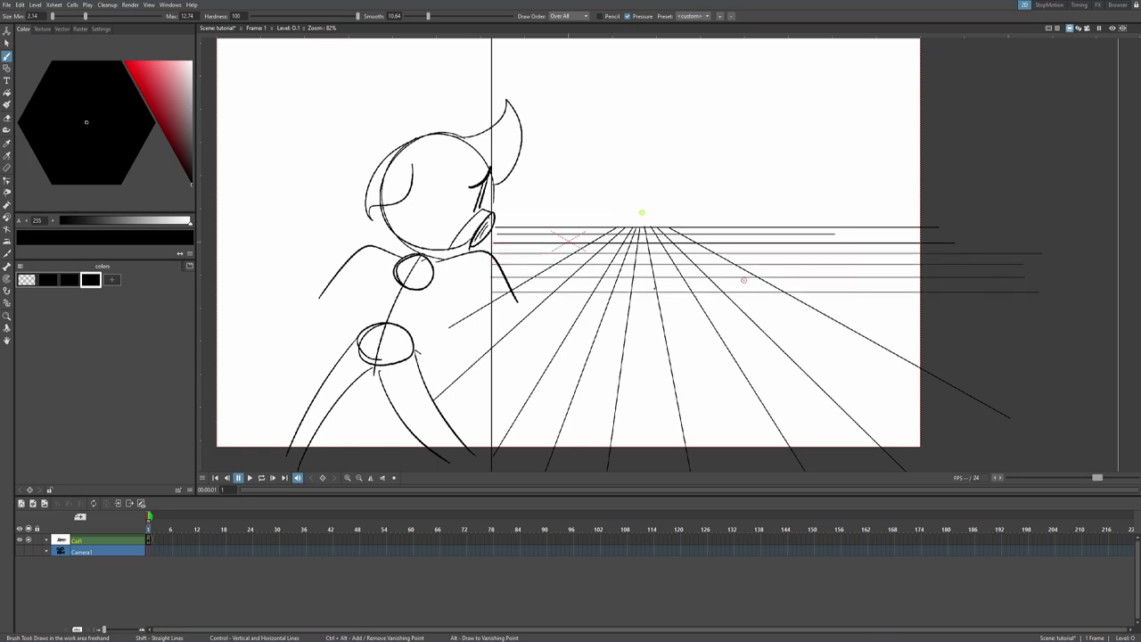
left_click_drag(491, 307, 1044, 307)
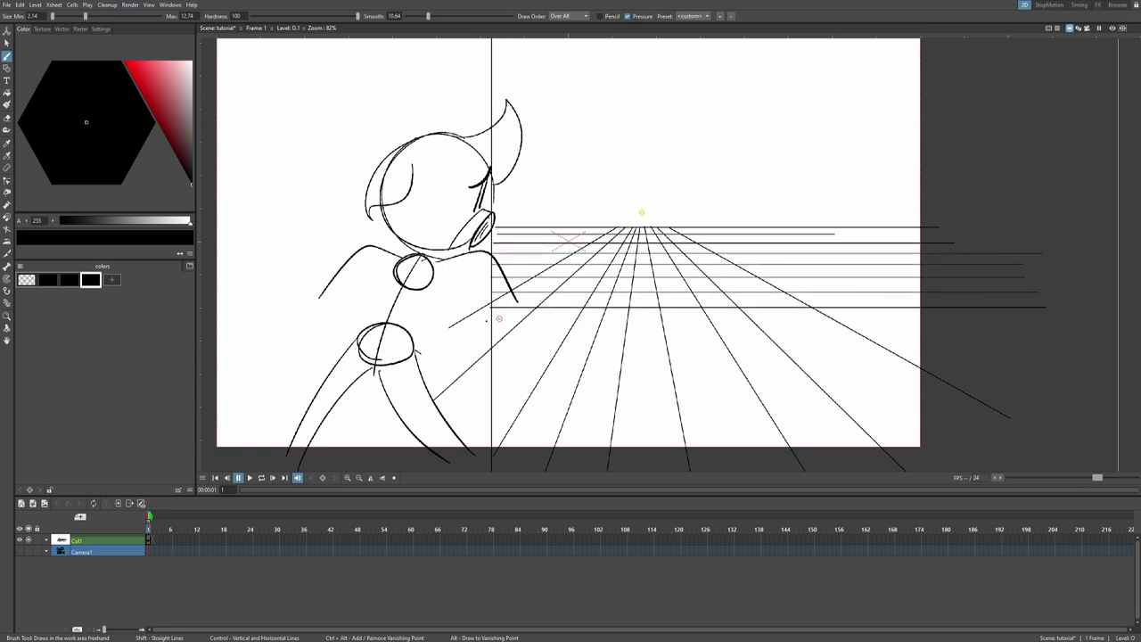
left_click_drag(488, 321, 1072, 321)
Step: Undo all the floor grid's horizontal and converging lines back to the horizon line
key("ctrl+z")
key("ctrl+z")
key("ctrl+z")
key("ctrl+z")
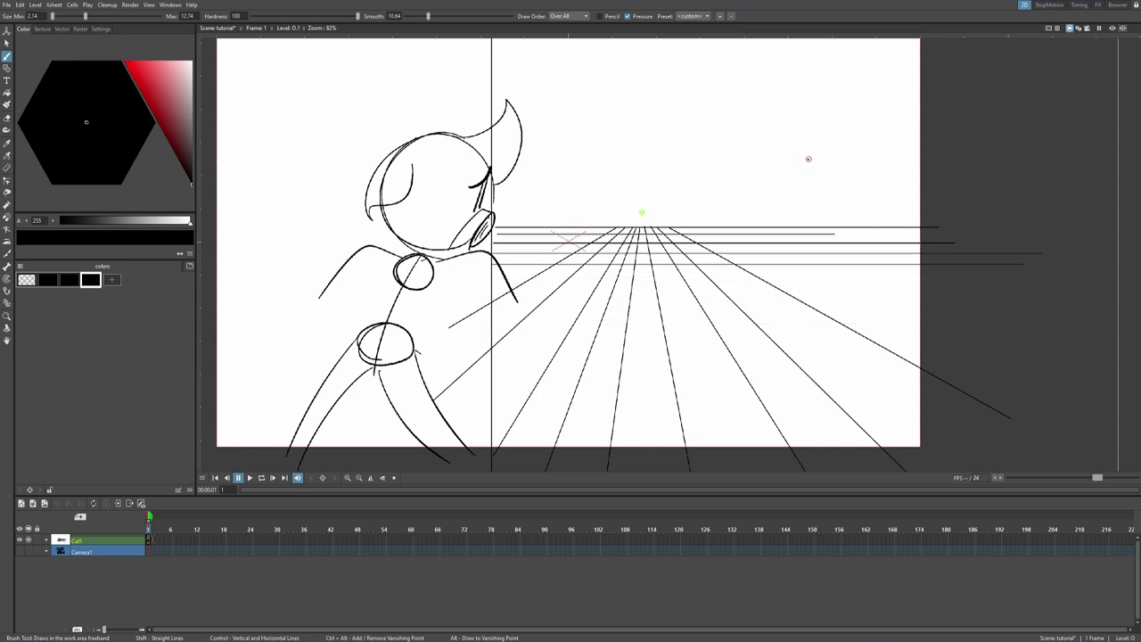
key("ctrl+z")
key("ctrl+z")
key("ctrl+z")
key("ctrl+z")
key("ctrl+z")
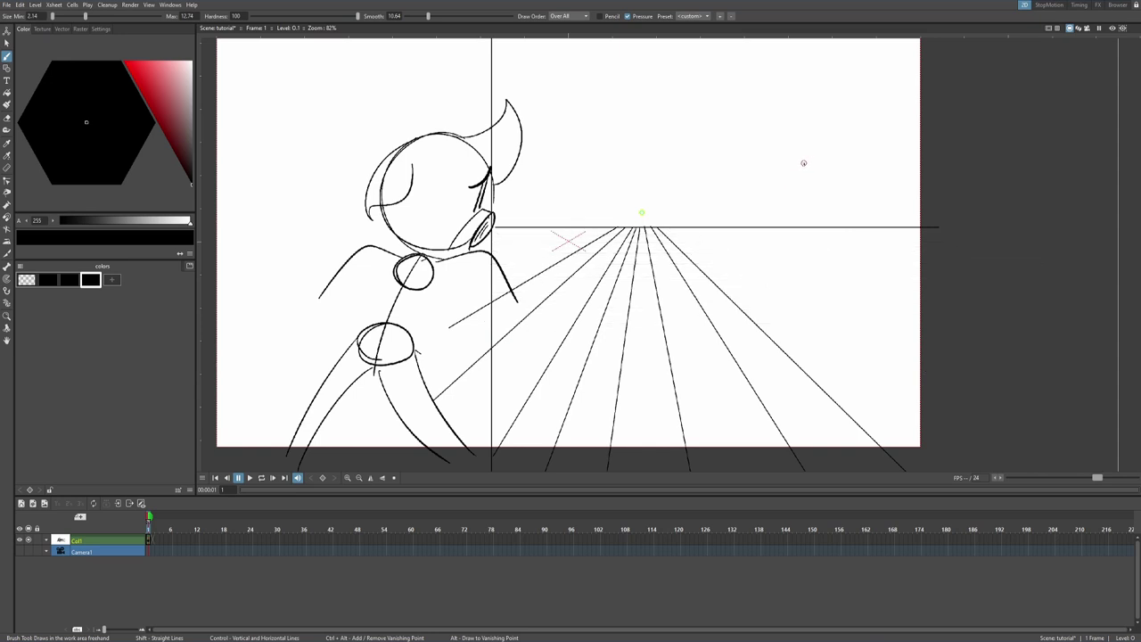
key("ctrl+z")
key("ctrl+z")
key("ctrl+z")
key("ctrl+z")
key("ctrl+z")
key("ctrl+z")
key("ctrl+z")
key("ctrl+z")
Step: Sketch a small woman's head, hair, face and upper body on the horizon beside the large character
mouse_move(645, 161)
left_mouse_down()
mouse_move(643, 215)
mouse_move(650, 210)
left_mouse_up()
mouse_move(650, 190)
left_mouse_down()
mouse_move(649, 207)
mouse_move(652, 178)
left_mouse_up()
left_click_drag(632, 193, 631, 163)
mouse_move(620, 163)
left_mouse_down()
mouse_move(650, 202)
mouse_move(633, 222)
left_mouse_up()
mouse_move(631, 220)
left_mouse_down()
mouse_move(618, 228)
mouse_move(656, 224)
left_mouse_up()
mouse_move(648, 228)
left_mouse_down()
mouse_move(645, 248)
mouse_move(629, 246)
left_mouse_up()
left_click_drag(630, 246, 648, 250)
Step: Draw the woman's long flared skirt with its hem, and finish her arm and hairline
mouse_move(629, 224)
left_mouse_down()
mouse_move(649, 231)
mouse_move(590, 342)
left_mouse_up()
key("ctrl+z")
mouse_move(618, 253)
left_mouse_down()
mouse_move(599, 319)
mouse_move(663, 327)
left_mouse_up()
left_click_drag(599, 319, 669, 326)
left_click_drag(660, 221, 622, 252)
left_click_drag(652, 225, 610, 332)
left_click_drag(646, 259, 659, 333)
mouse_move(650, 164)
left_mouse_down()
mouse_move(663, 183)
mouse_move(617, 194)
left_mouse_up()
Step: Sketch a second small character's brimmed hat and head in profile, facing the woman
mouse_move(698, 167)
left_mouse_down()
mouse_move(684, 167)
mouse_move(682, 213)
left_mouse_up()
mouse_move(682, 191)
left_mouse_down()
mouse_move(687, 198)
mouse_move(694, 160)
mouse_move(734, 182)
left_mouse_up()
left_click_drag(693, 175, 670, 179)
left_click_drag(669, 179, 750, 192)
key("a")
left_click(704, 176)
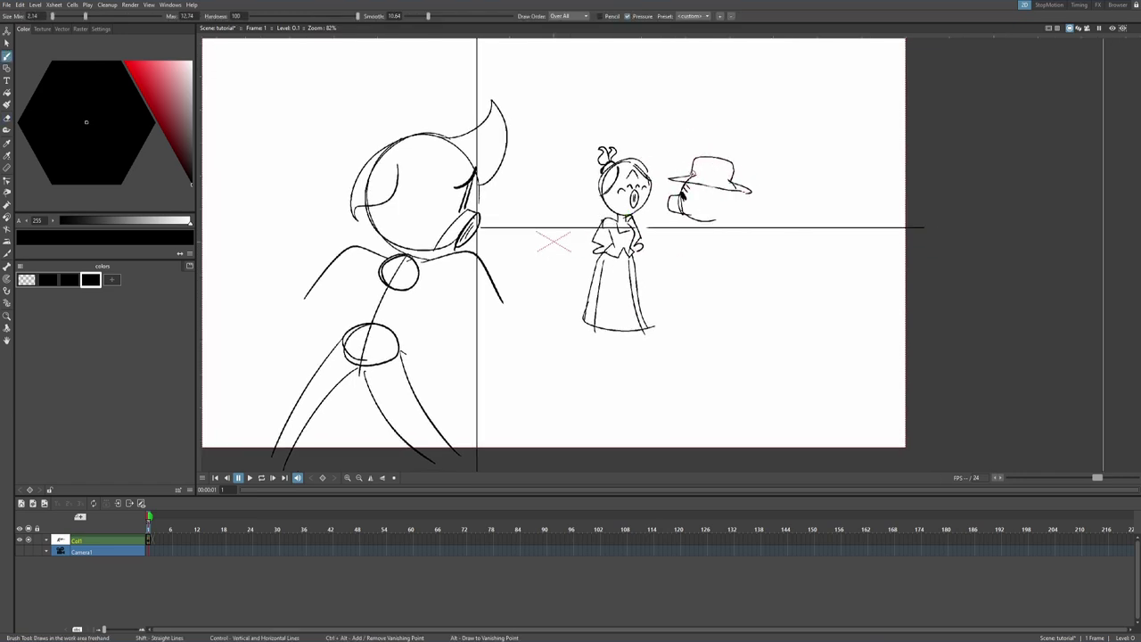
mouse_move(695, 161)
left_mouse_down()
mouse_move(733, 175)
mouse_move(690, 158)
mouse_move(683, 211)
mouse_move(694, 211)
left_mouse_up()
left_click_drag(690, 216, 737, 222)
Step: Select the second character's hat and head and move them slightly down
key("a")
key("s")
left_click_drag(731, 136, 774, 160)
left_click_drag(746, 185, 745, 194)
Step: Redraw the missing horizon segment with the brush and sketch the hatted character's torso, hips and bent legs
key("b")
left_click_drag(675, 227, 764, 227)
left_click_drag(697, 233, 715, 246)
mouse_move(724, 250)
left_mouse_down()
mouse_move(743, 275)
mouse_move(713, 268)
mouse_move(733, 273)
mouse_move(678, 298)
left_mouse_up()
key("ctrl+z")
left_click_drag(679, 301, 688, 344)
left_click_drag(688, 346, 724, 342)
left_click_drag(746, 278, 729, 304)
left_click_drag(729, 304, 732, 335)
left_click_drag(715, 307, 721, 337)
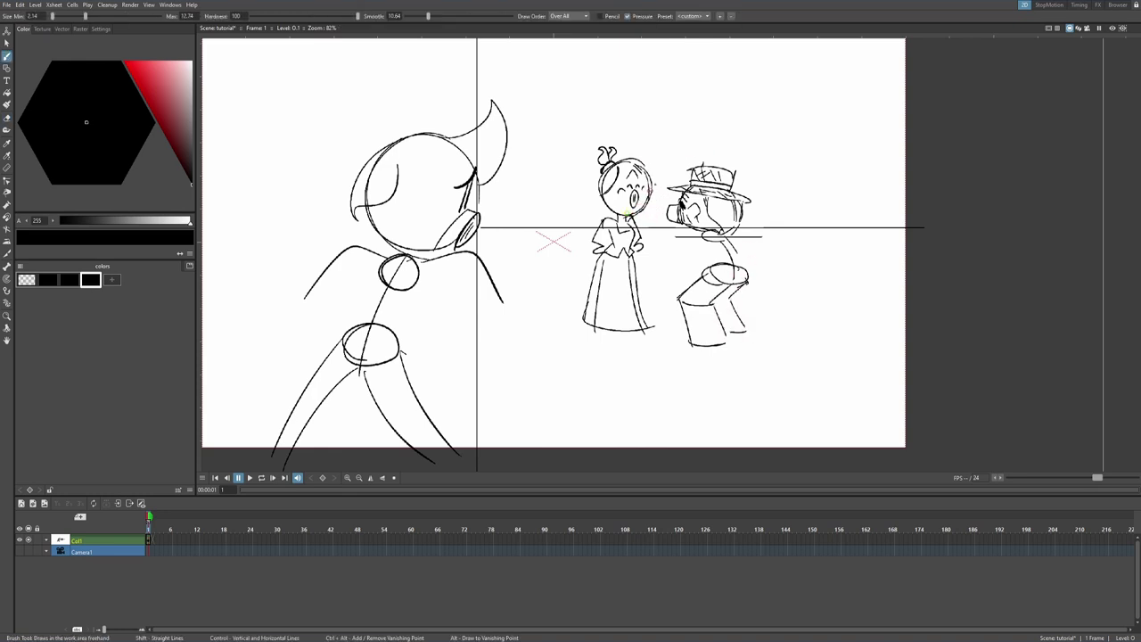
Step: Refine the woman's skirt, hem, sleeves and bodice, and draw the hatted character's arm reaching toward her
left_click_drag(640, 270, 658, 328)
left_click_drag(579, 328, 656, 331)
left_click_drag(597, 218, 609, 237)
mouse_move(618, 235)
left_mouse_down()
mouse_move(626, 250)
mouse_move(615, 237)
left_mouse_up()
left_click_drag(635, 216, 640, 230)
left_click_drag(719, 247, 670, 253)
left_click_drag(682, 250, 696, 242)
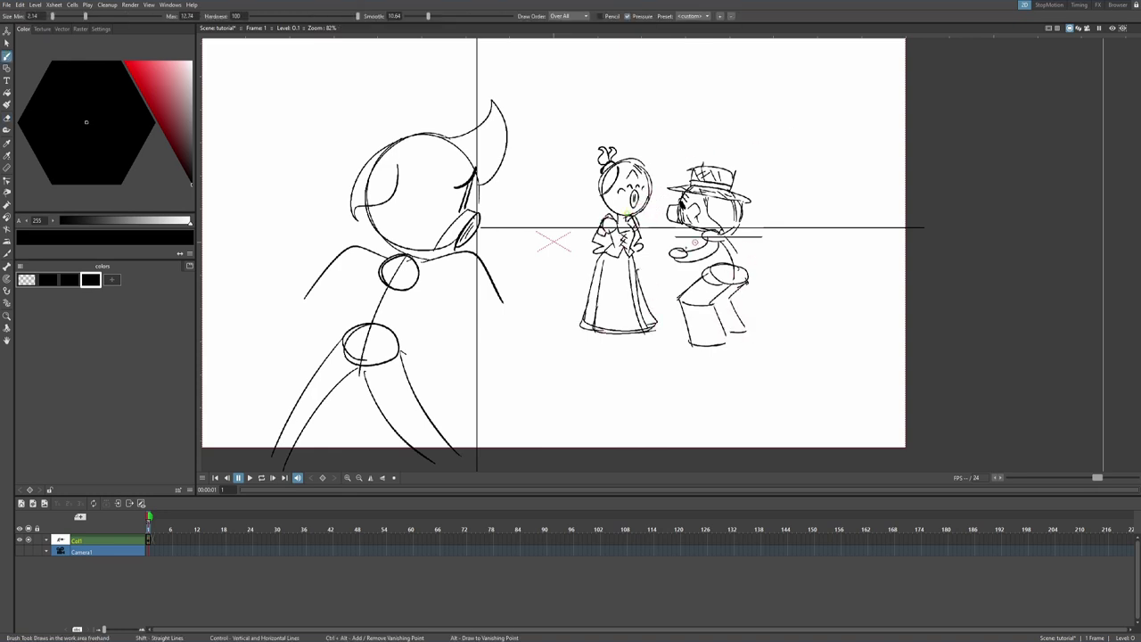
Step: Outline the large character's torso and the lower edge of the clothing around the hips
mouse_move(348, 319)
left_mouse_down()
mouse_move(405, 324)
mouse_move(317, 360)
left_mouse_up()
left_click_drag(317, 360, 414, 369)
left_click_drag(378, 270, 343, 316)
mouse_move(418, 270)
left_mouse_down()
mouse_move(420, 325)
mouse_move(439, 292)
mouse_move(471, 319)
mouse_move(502, 303)
left_mouse_up()
key("ctrl+z")
Step: Add the large character's hand, sleeve lines, a knee line and the trailing clothing lines between the legs
left_click_drag(304, 298, 326, 285)
left_click_drag(357, 248, 353, 274)
left_click_drag(469, 253, 456, 279)
left_click_drag(386, 420, 416, 401)
left_click_drag(367, 374, 334, 462)
left_click_drag(387, 374, 355, 463)
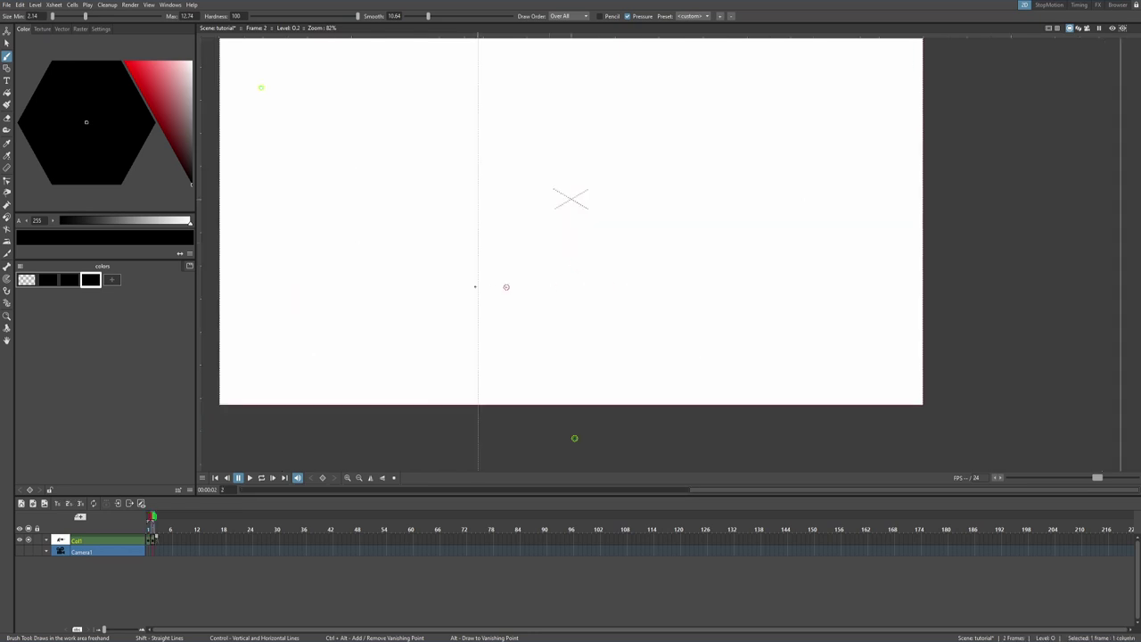
Step: Add a third vanishing point on frame 2 and draw straight building edges converging on the vanishing points
left_click(347, 254, "ctrl+alt")
mouse_move(685, 132)
left_mouse_down()
mouse_move(517, 191)
mouse_move(565, 400)
left_mouse_up()
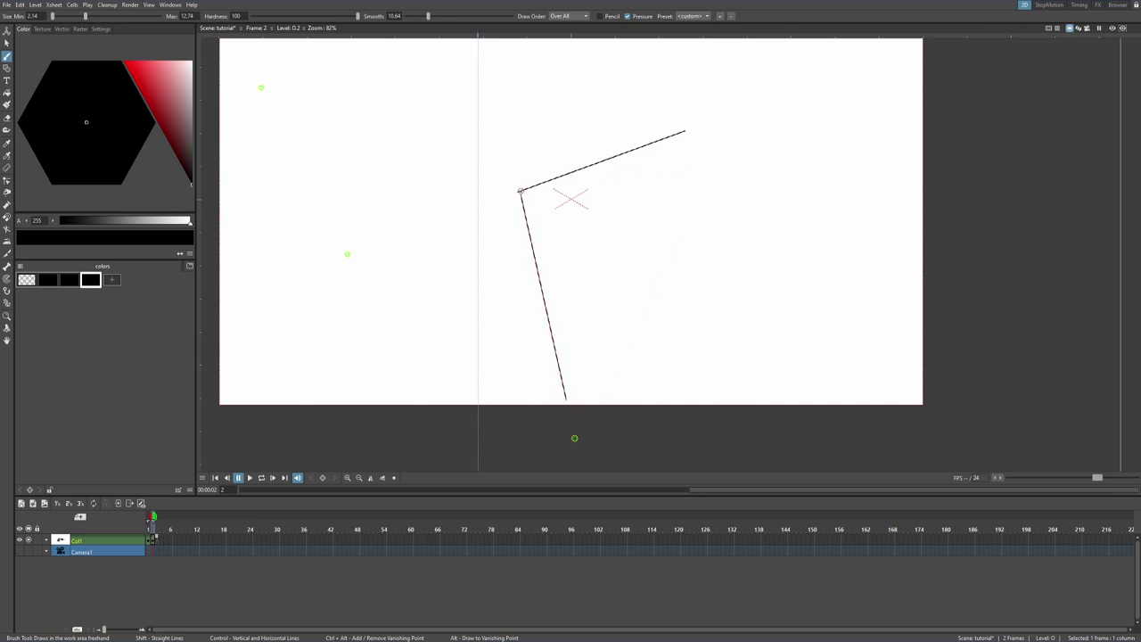
mouse_move(520, 190)
left_mouse_down()
mouse_move(713, 266)
mouse_move(583, 428)
left_mouse_up()
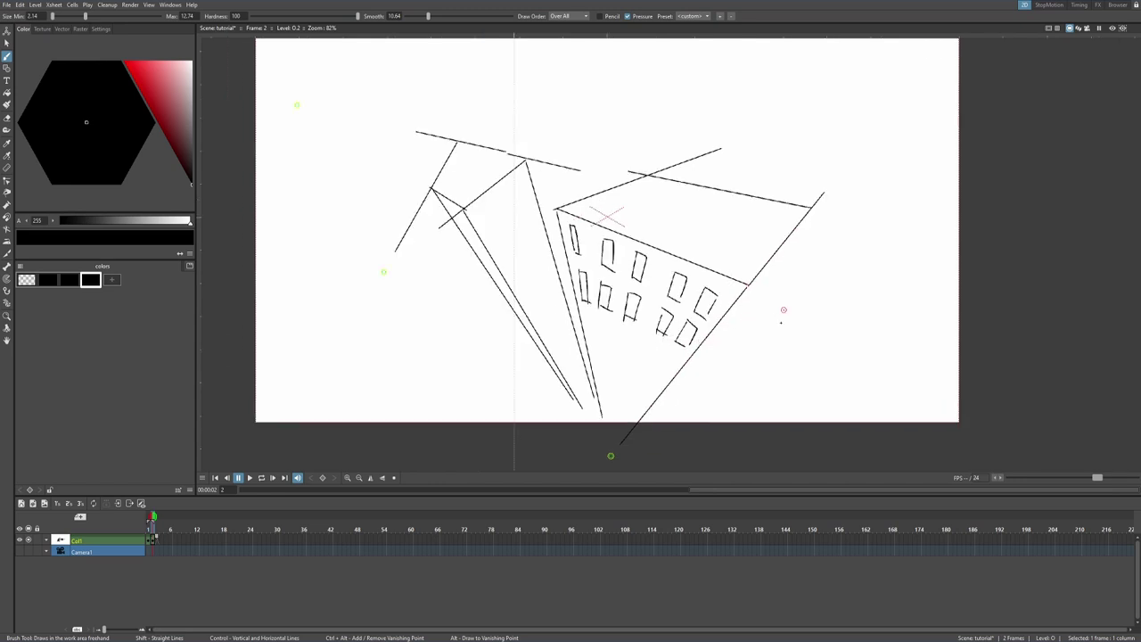
left_click_drag(781, 323, 779, 310)
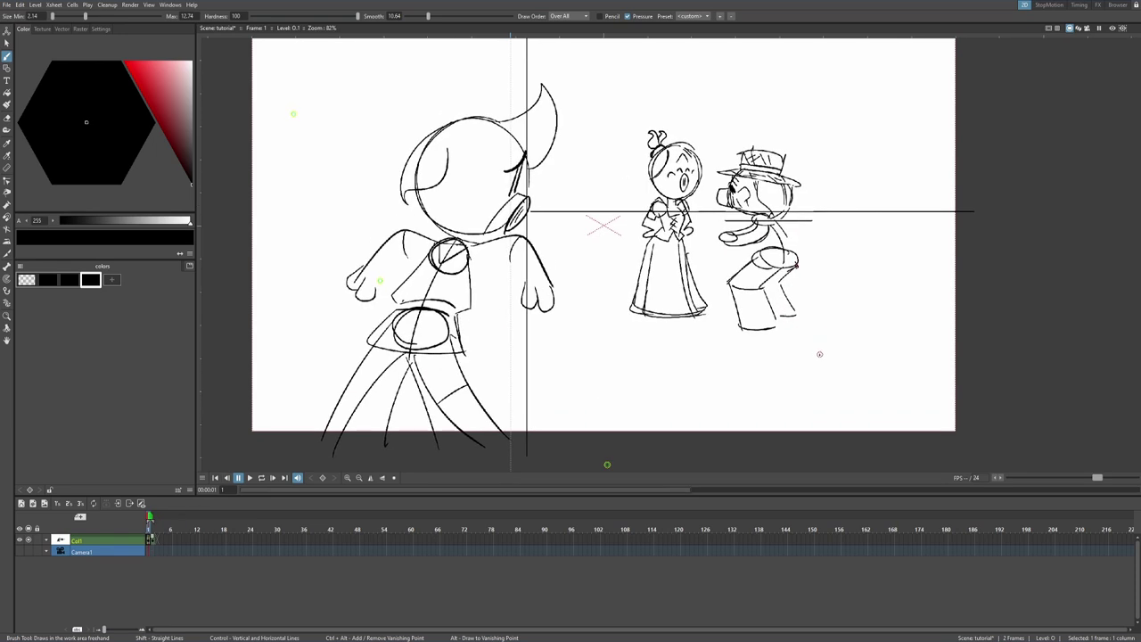
left_click_drag(791, 258, 787, 277)
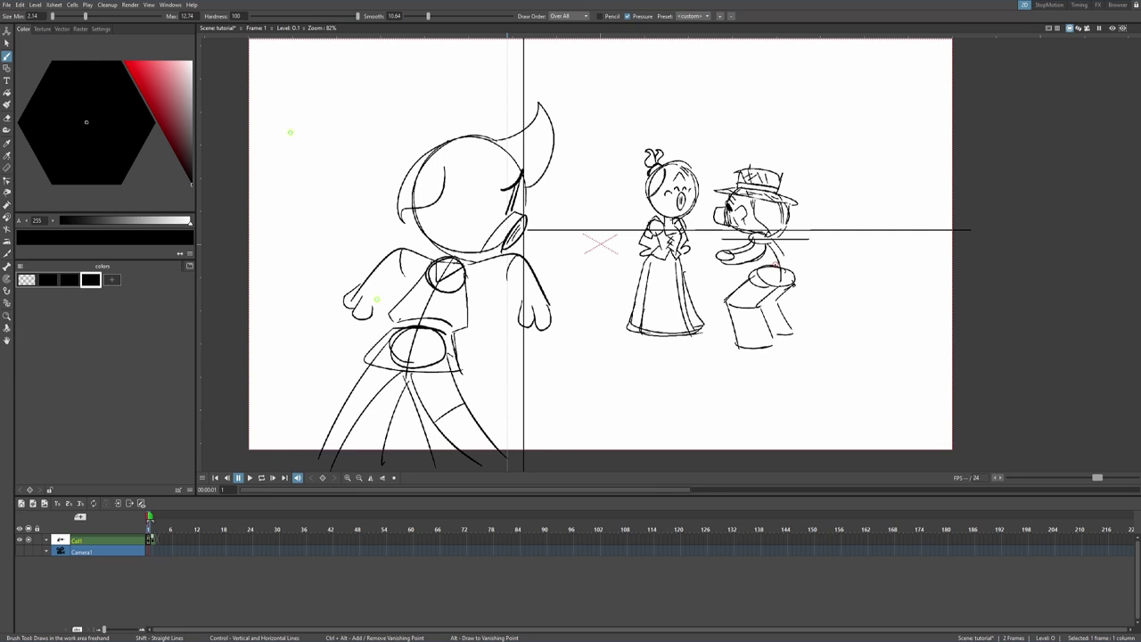
mouse_move(814, 237)
left_mouse_down()
mouse_move(851, 244)
mouse_move(843, 261)
left_mouse_up()
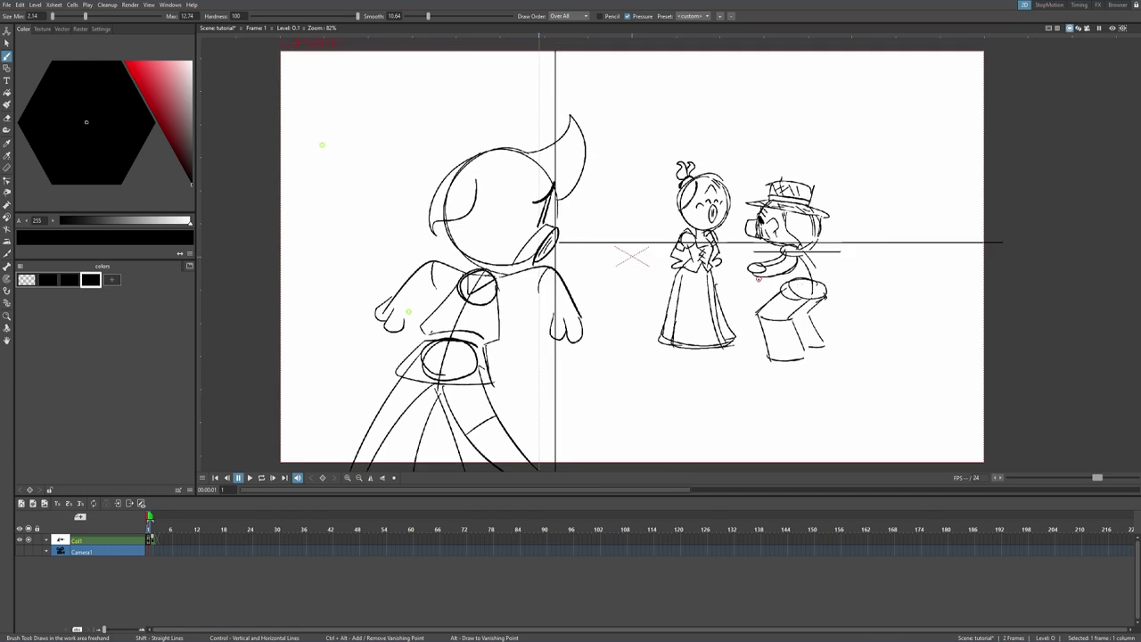
left_click_drag(769, 289, 772, 288)
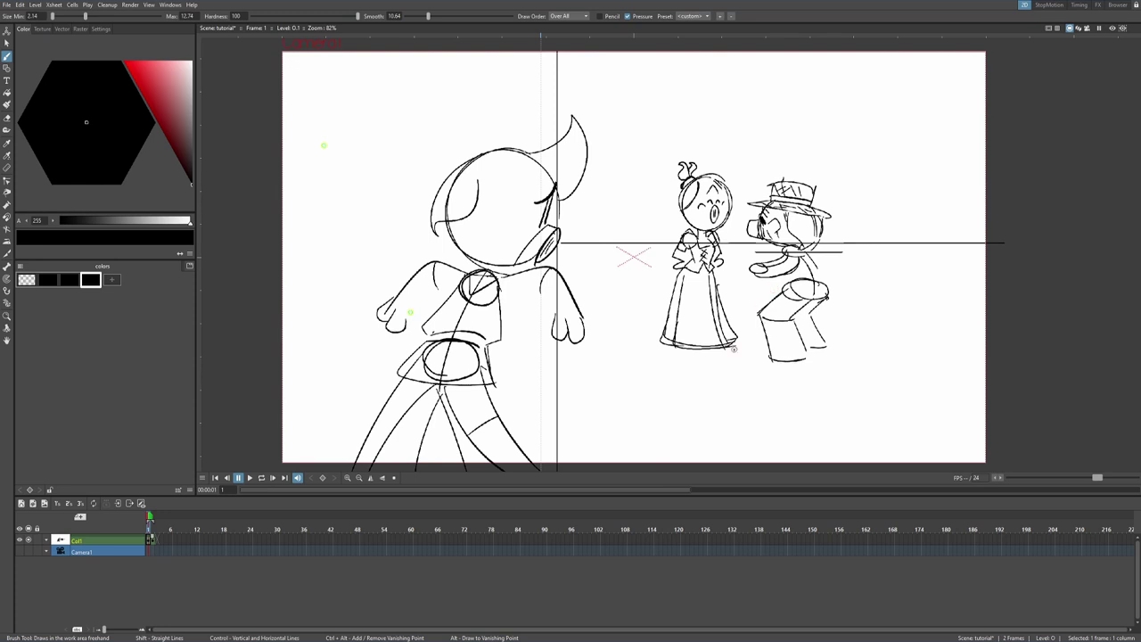
left_click_drag(736, 279, 792, 281)
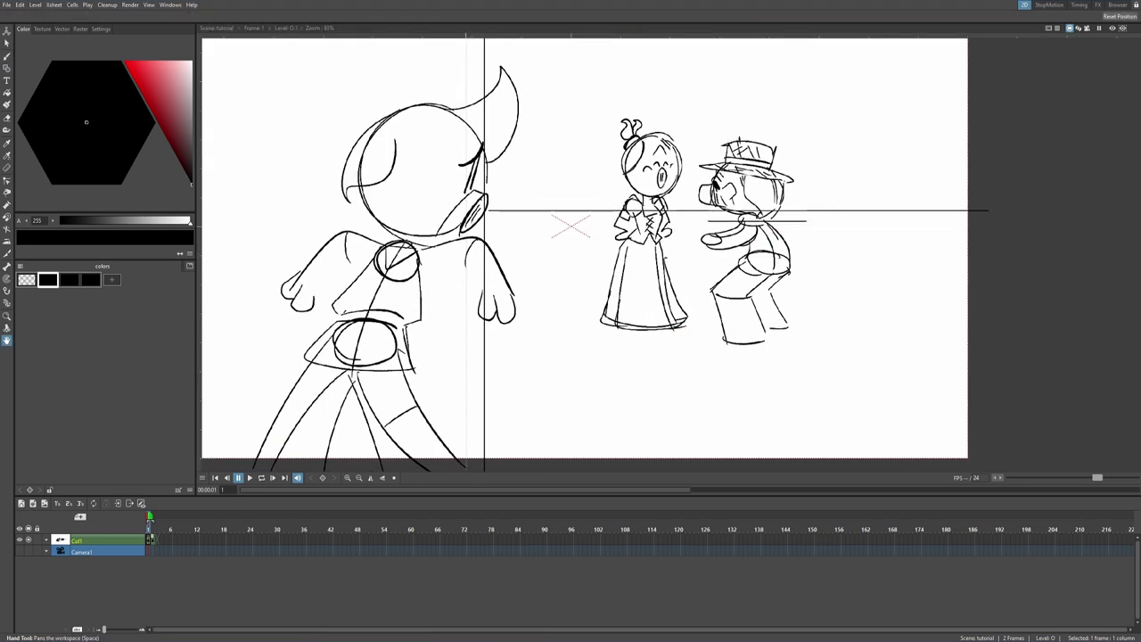